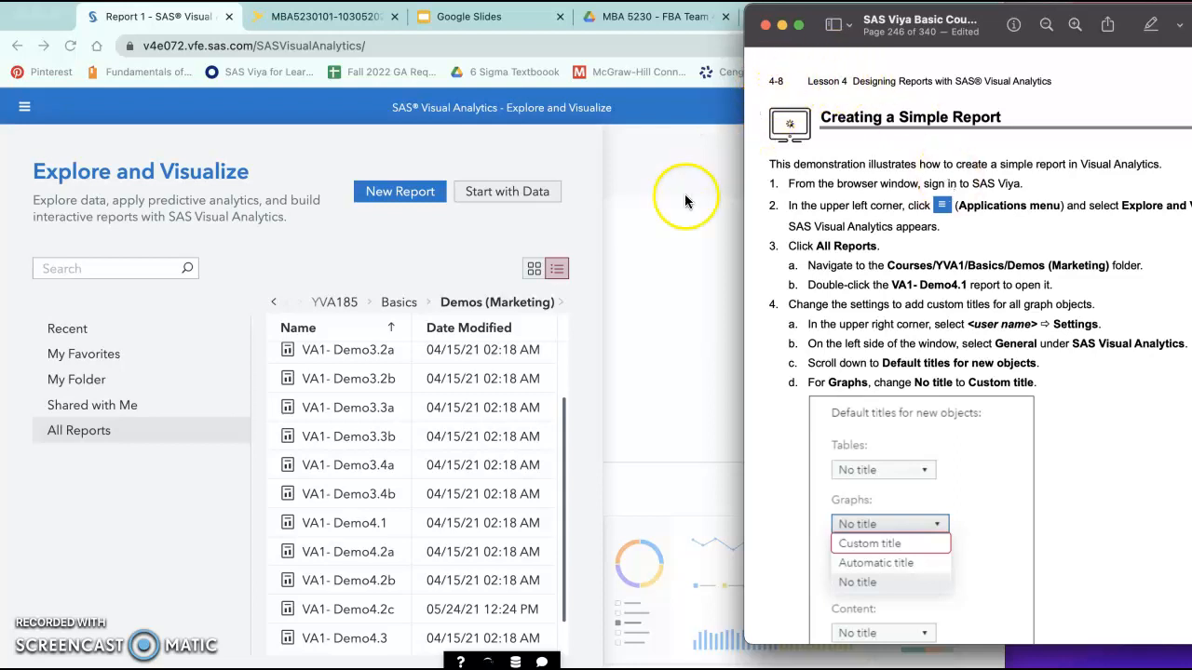
# Step: Open the VA1- Demo4.1 report from the Demos (Marketing) folder and narrow the browser window beside the course guide
pyautogui.click(355, 525)
pyautogui.doubleClick(358, 523)
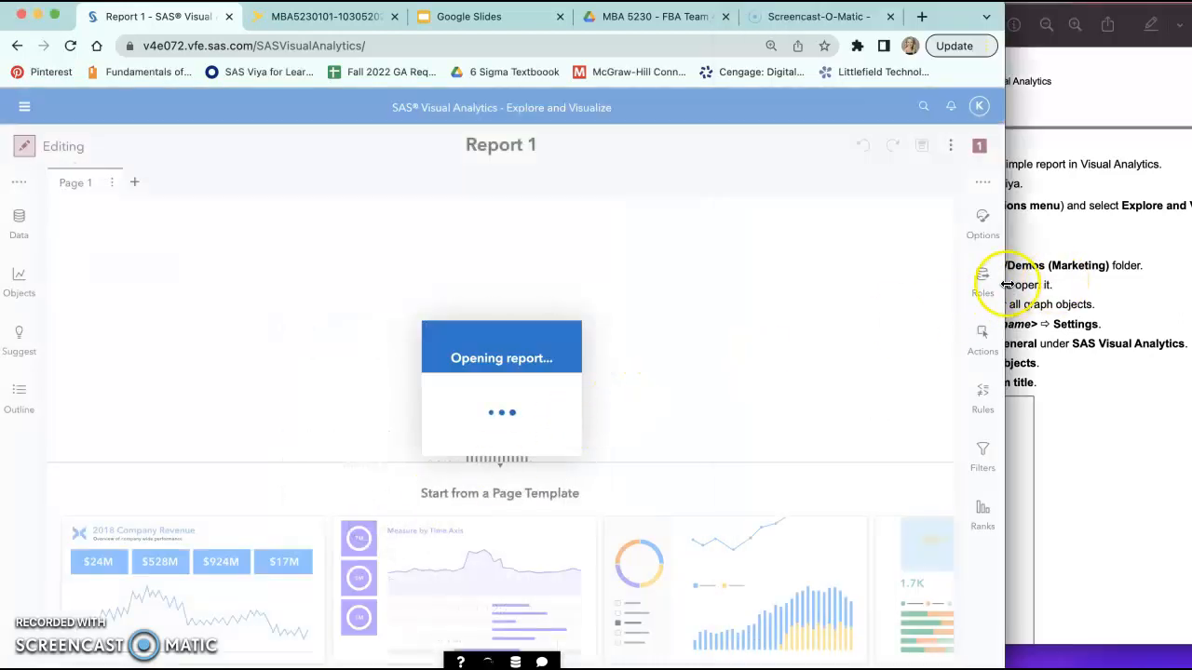
pyautogui.moveTo(1006, 275); pyautogui.dragTo(831, 267)
pyautogui.click(944, 304)
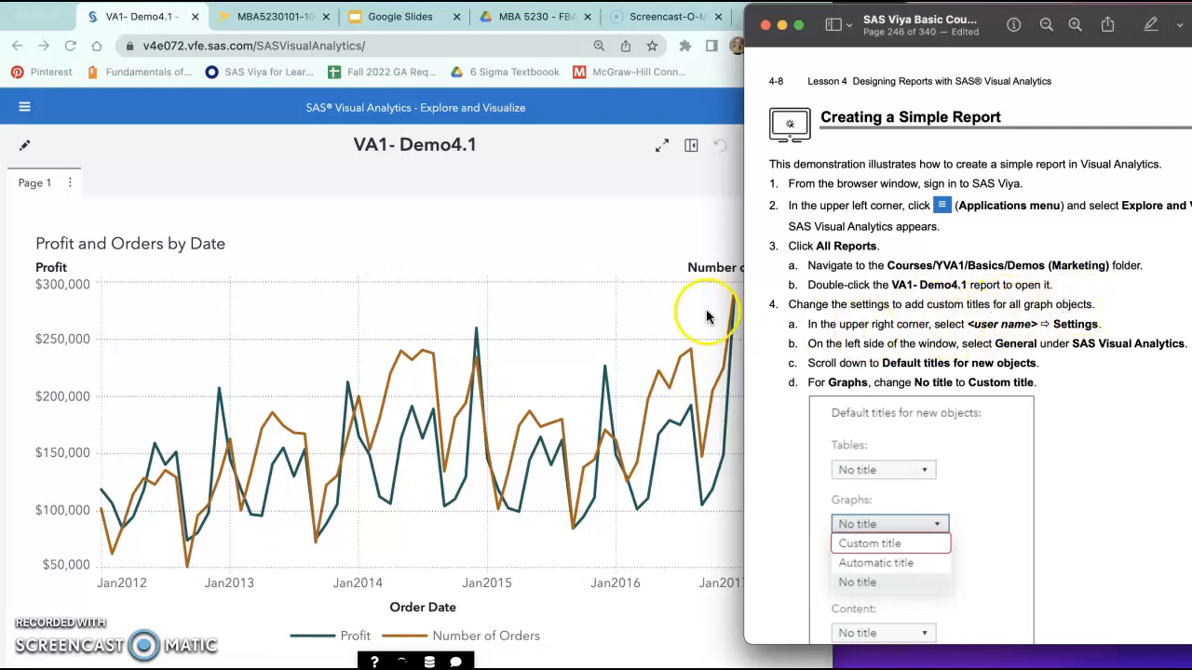
# Step: Open the application settings and show the General settings for SAS Visual Analytics
pyautogui.click(191, 148)
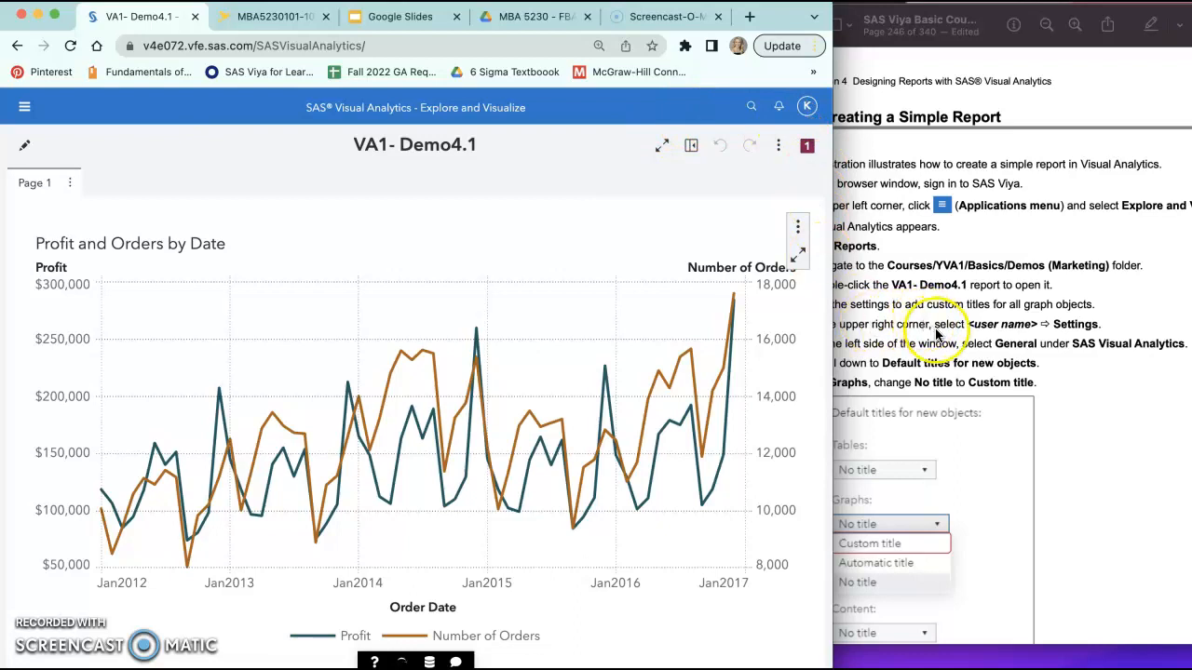
pyautogui.click(802, 108)
pyautogui.click(743, 256)
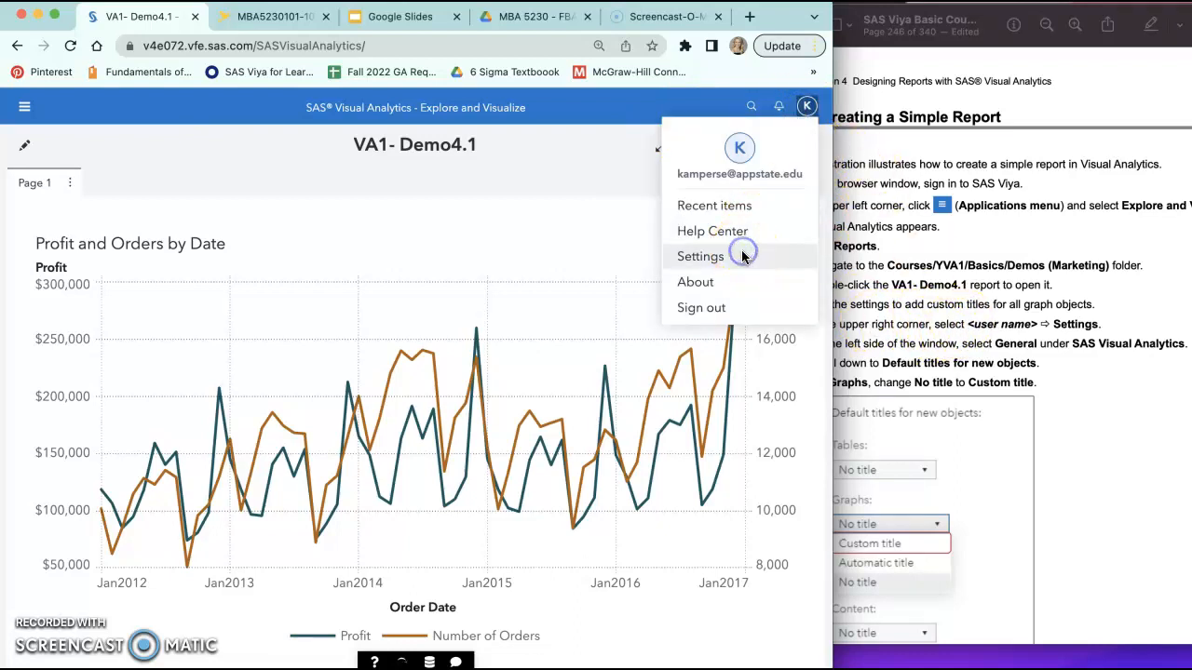
pyautogui.click(903, 252)
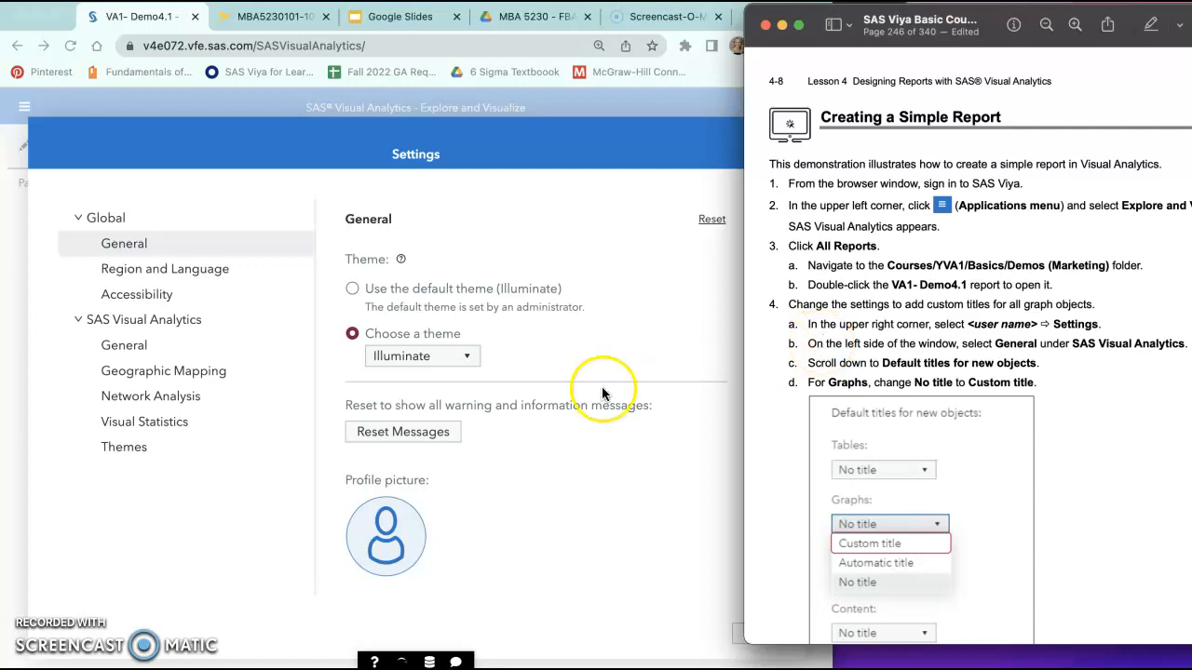
pyautogui.click(128, 354)
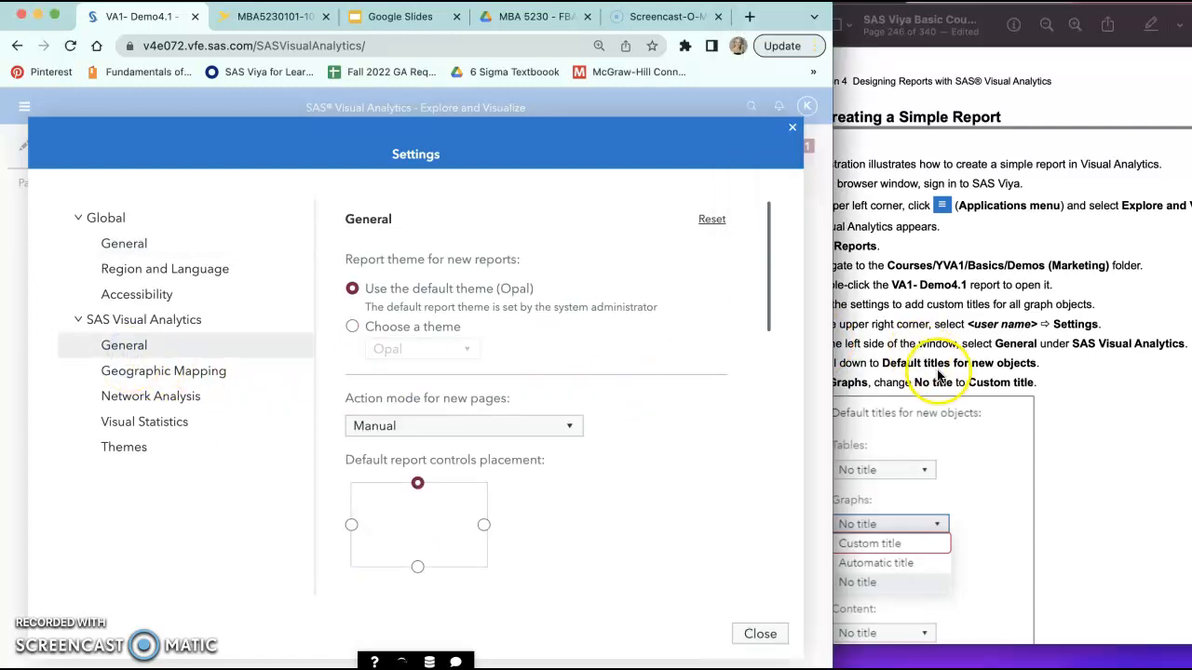
pyautogui.click(160, 357)
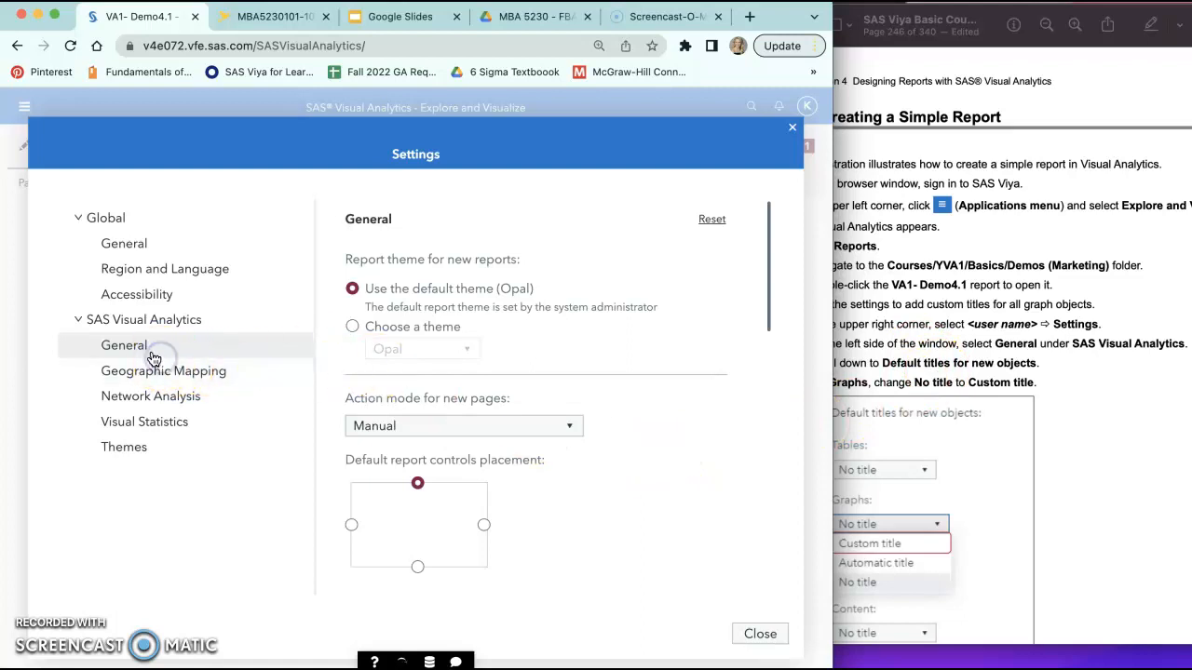
# Step: Set the default title for new graphs to Custom title and close the settings
pyautogui.scroll(-3, 519, 409)
pyautogui.scroll(-10, 520, 412)
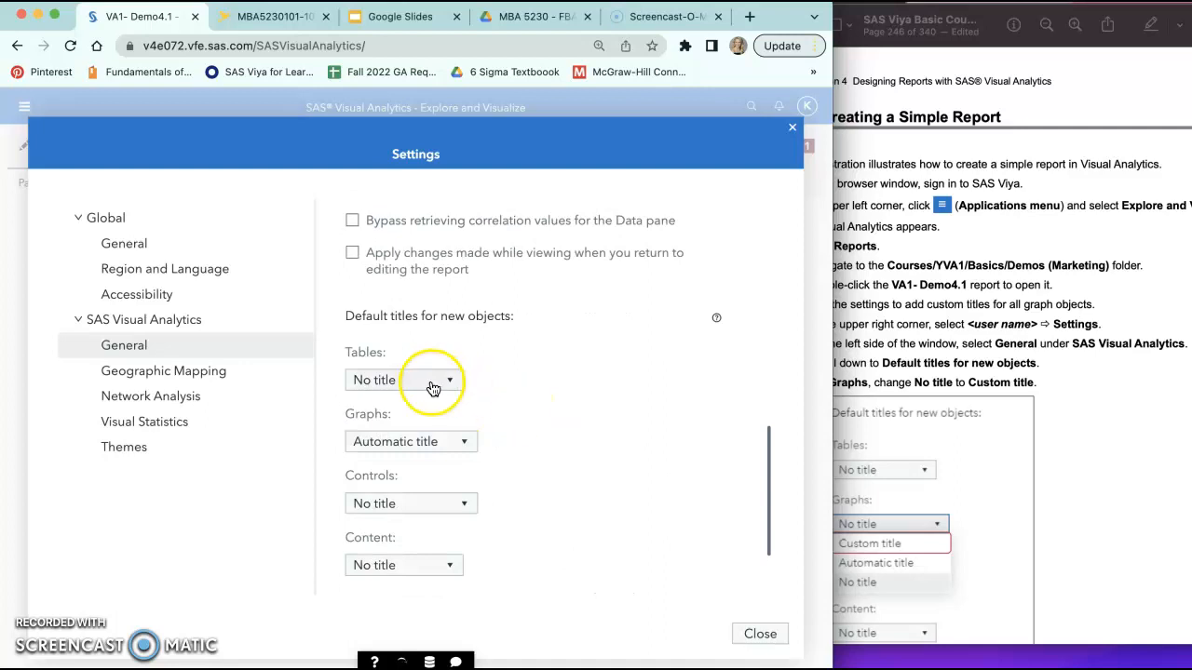
pyautogui.click(978, 387)
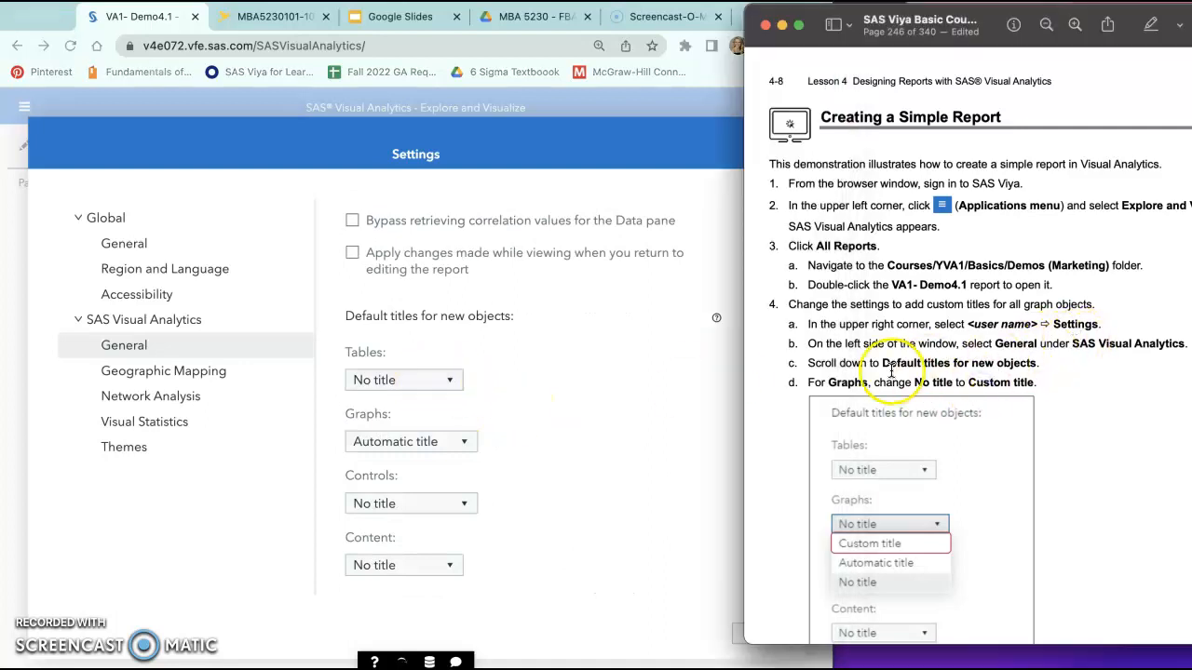
pyautogui.scroll(-1, 894, 373)
pyautogui.scroll(-1, 631, 375)
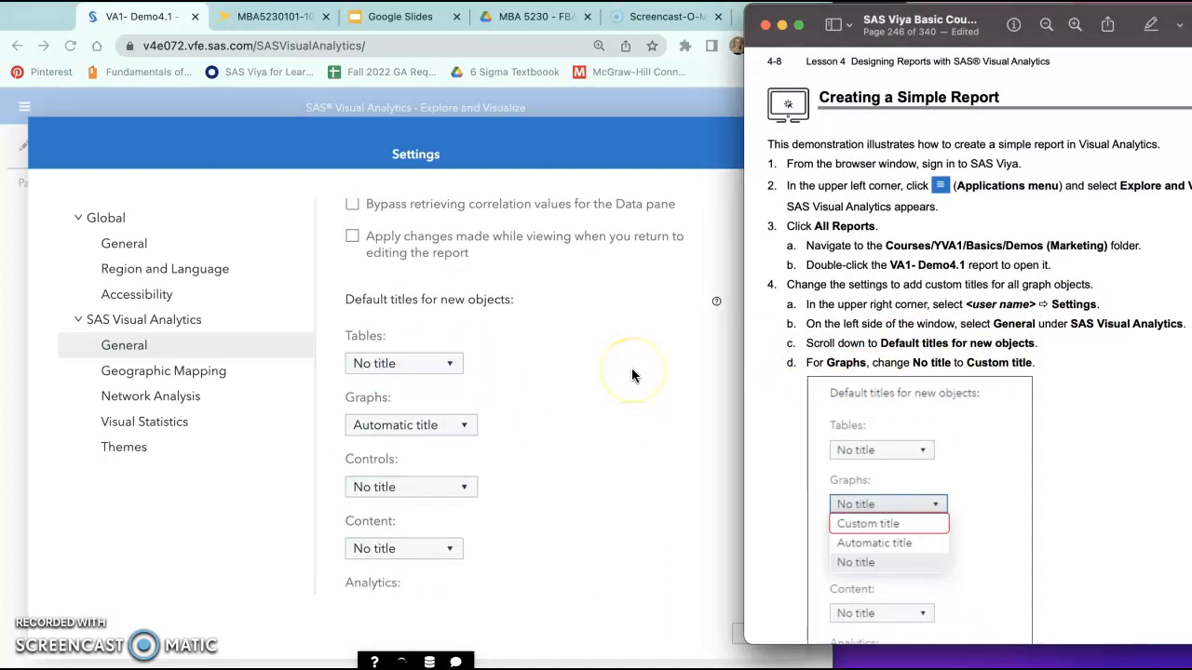
pyautogui.scroll(-1, 456, 428)
pyautogui.scroll(-1, 489, 480)
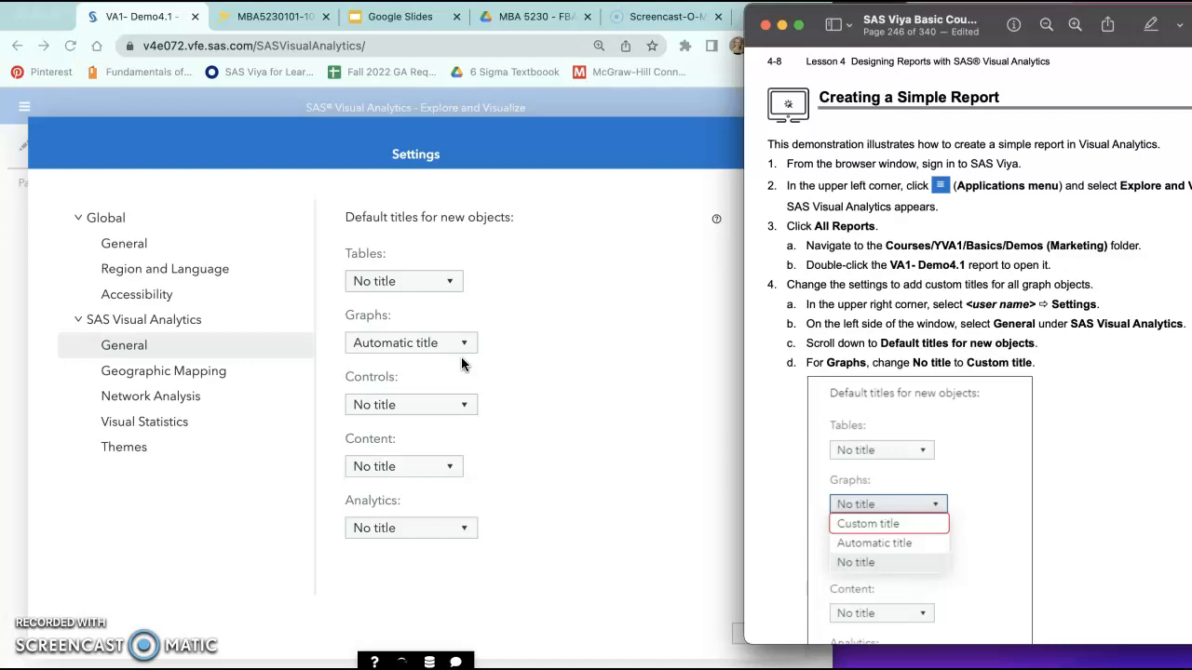
pyautogui.click(403, 341)
pyautogui.click(403, 339)
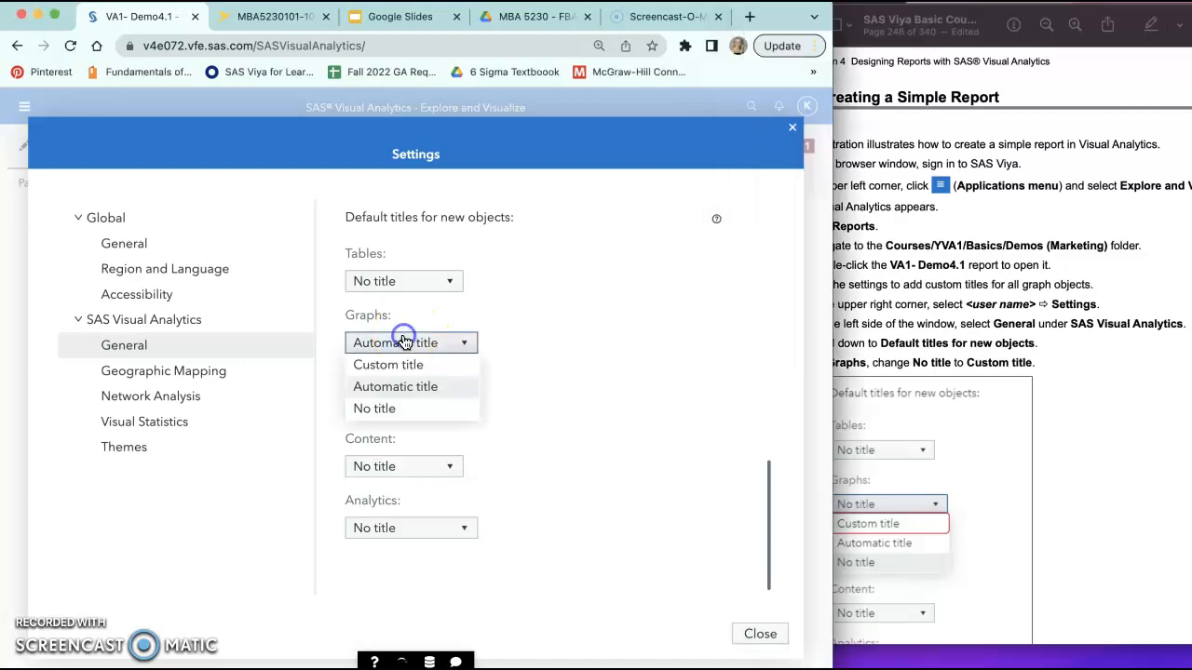
pyautogui.click(391, 366)
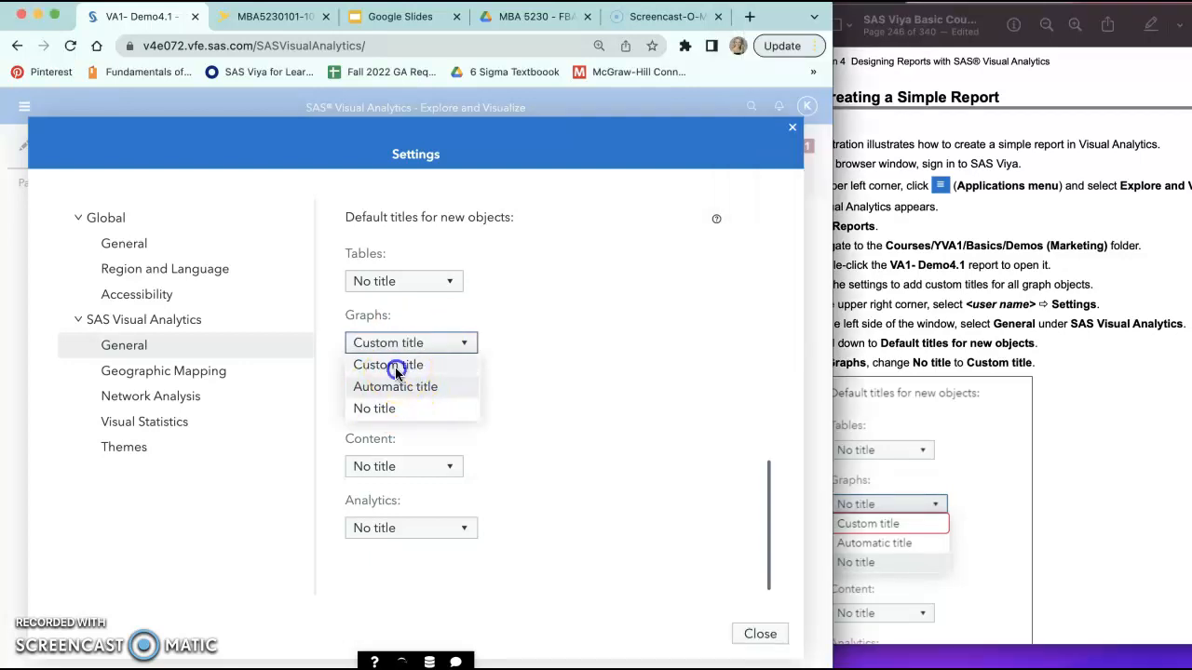
pyautogui.click(1018, 396)
pyautogui.scroll(-10, 1018, 400)
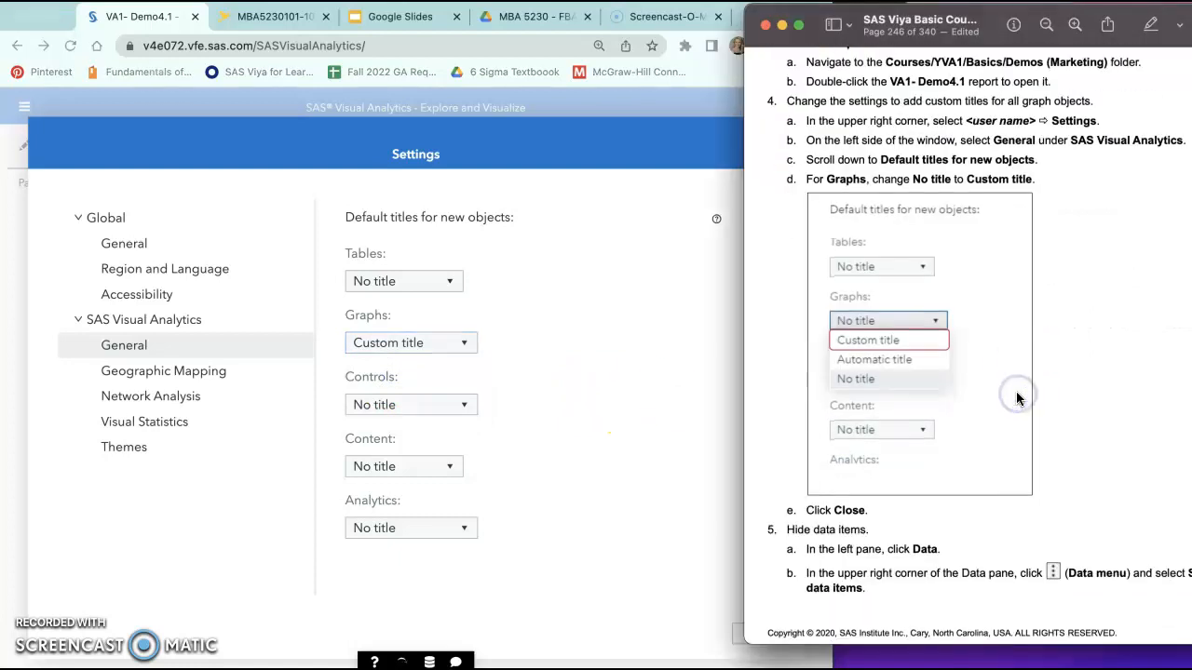
pyautogui.click(572, 450)
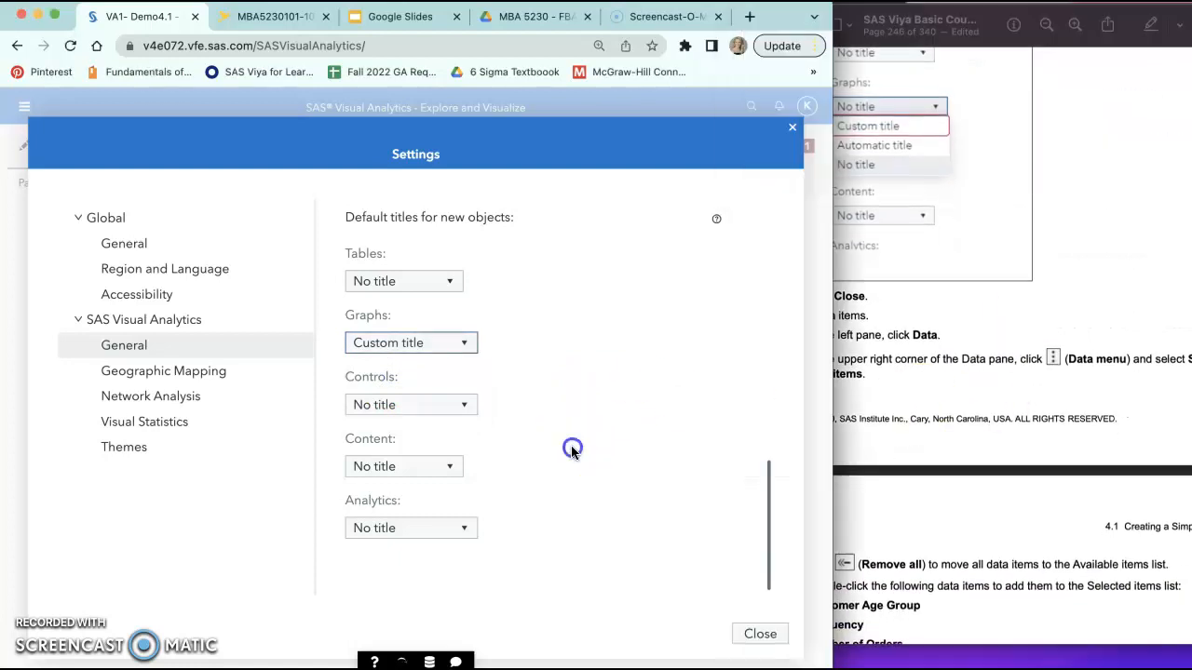
pyautogui.click(760, 633)
# Step: Switch the VA1- Demo4.1 report from viewing to editing mode
pyautogui.click(927, 397)
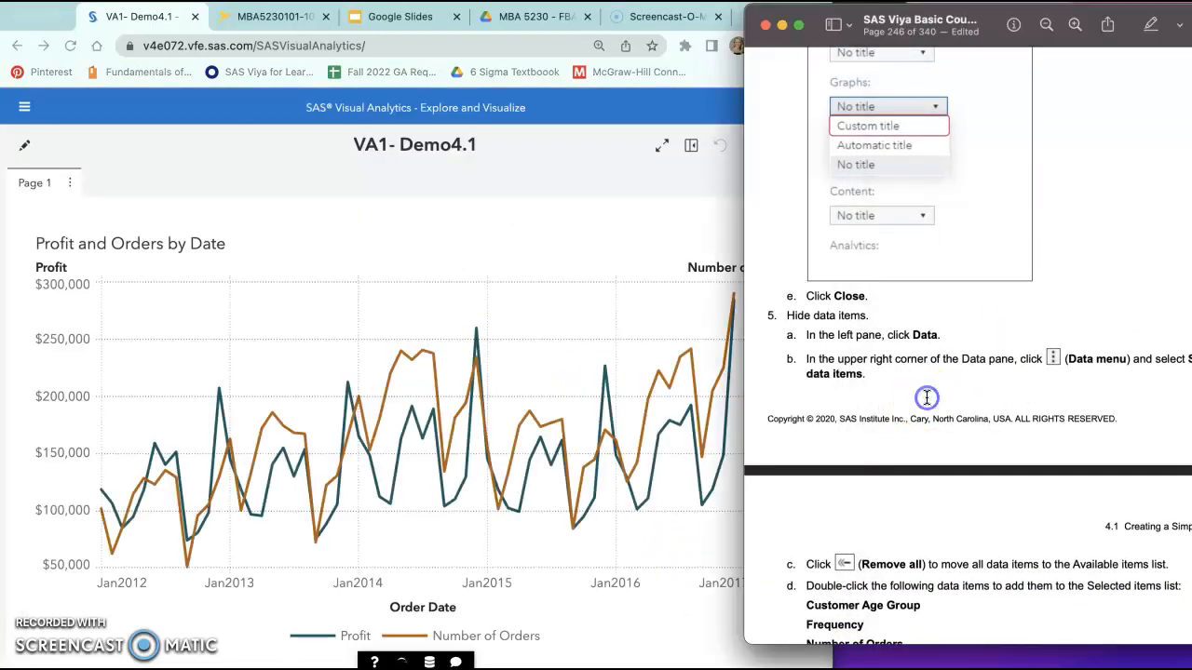
pyautogui.click(742, 363)
pyautogui.moveTo(743, 363); pyautogui.dragTo(772, 361)
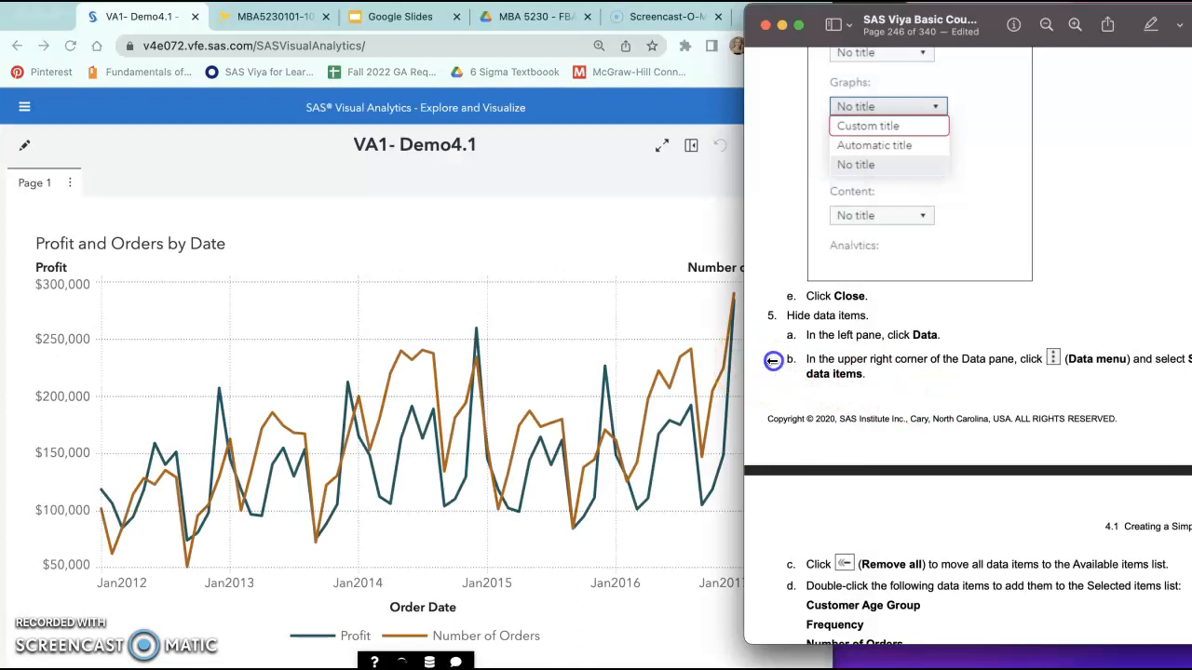
pyautogui.click(19, 119)
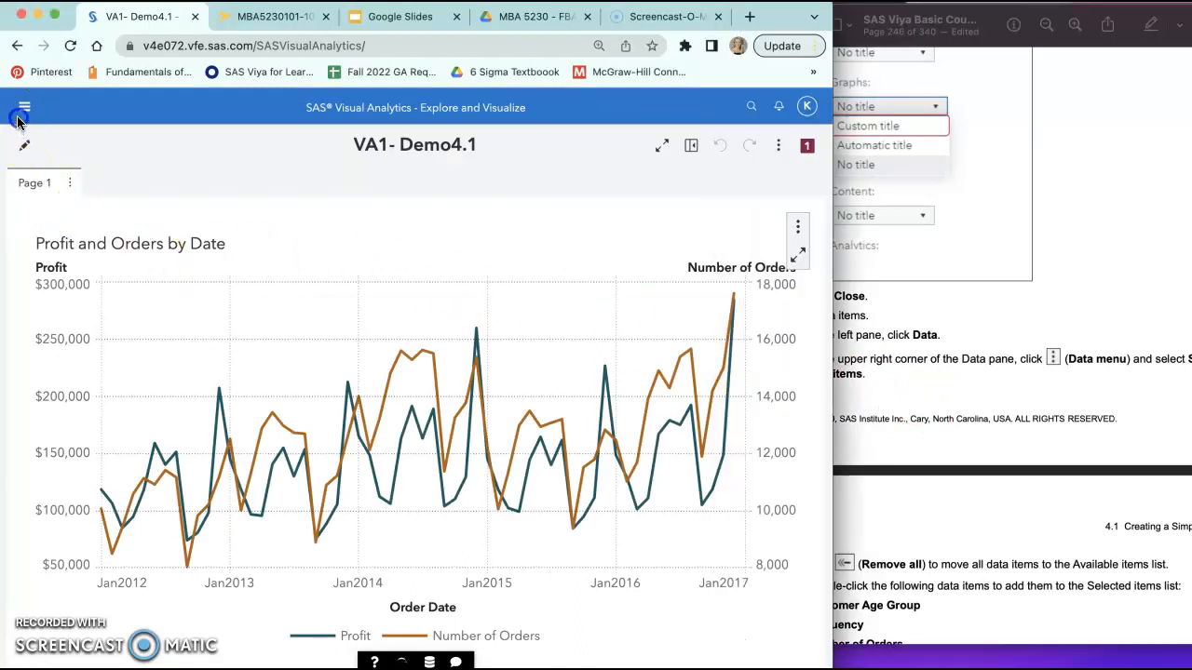
pyautogui.click(26, 109)
pyautogui.click(268, 191)
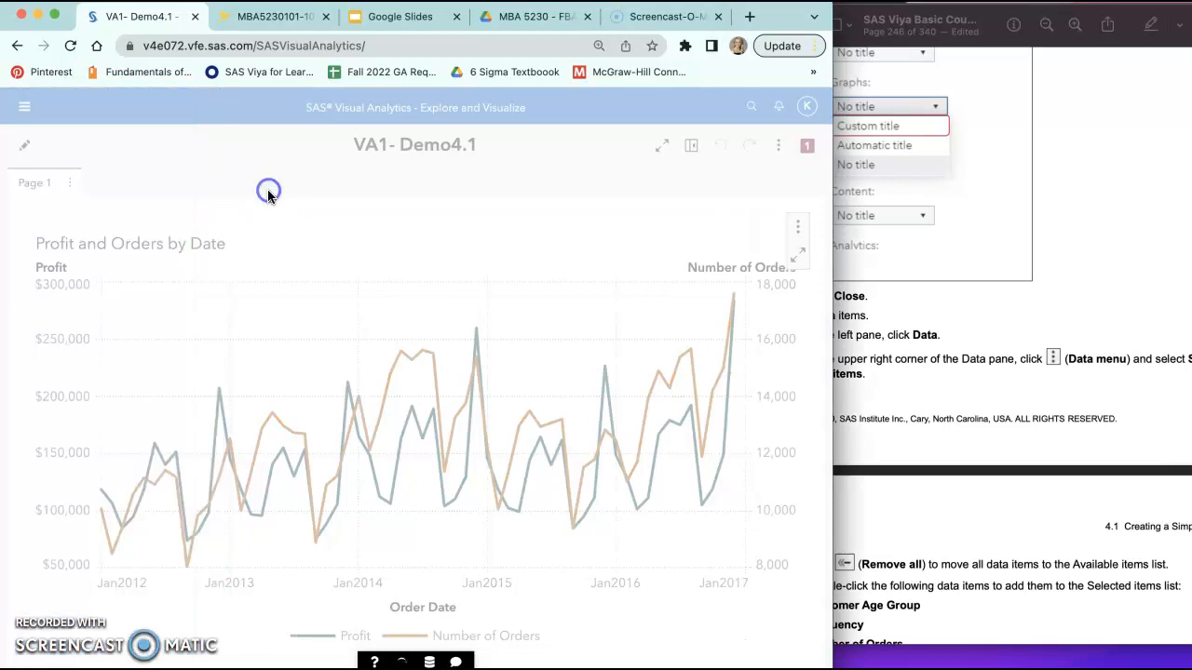
pyautogui.click(19, 151)
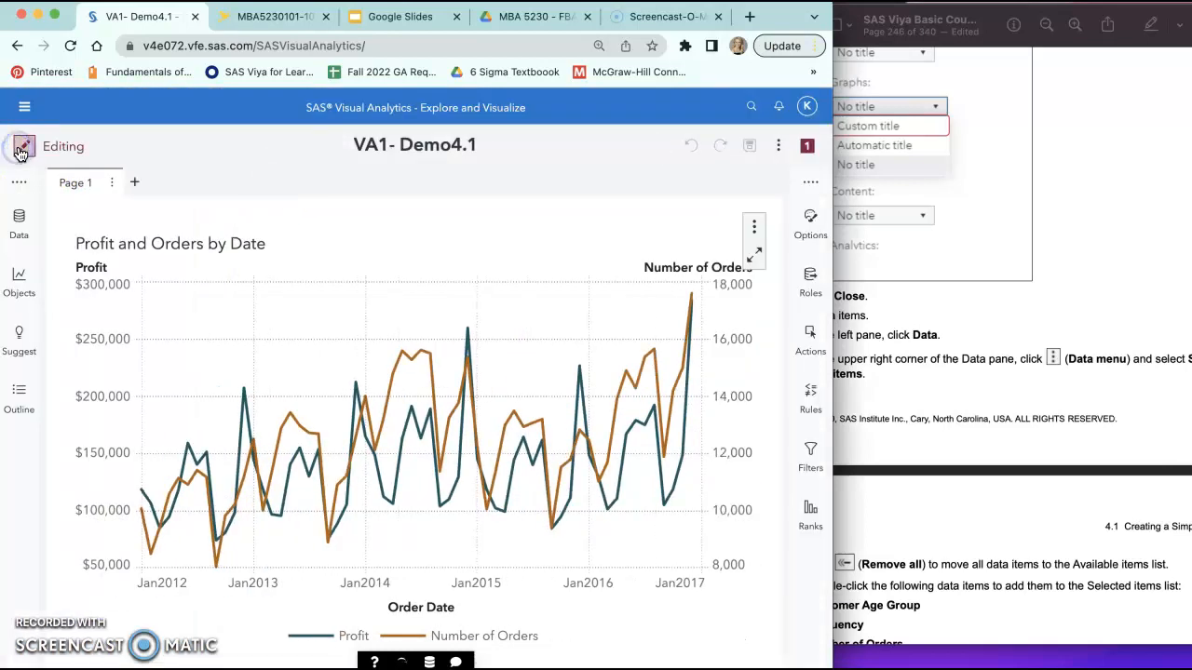
# Step: Examine the course guide's instructions for hiding data items and choosing the ones to keep
pyautogui.click(18, 218)
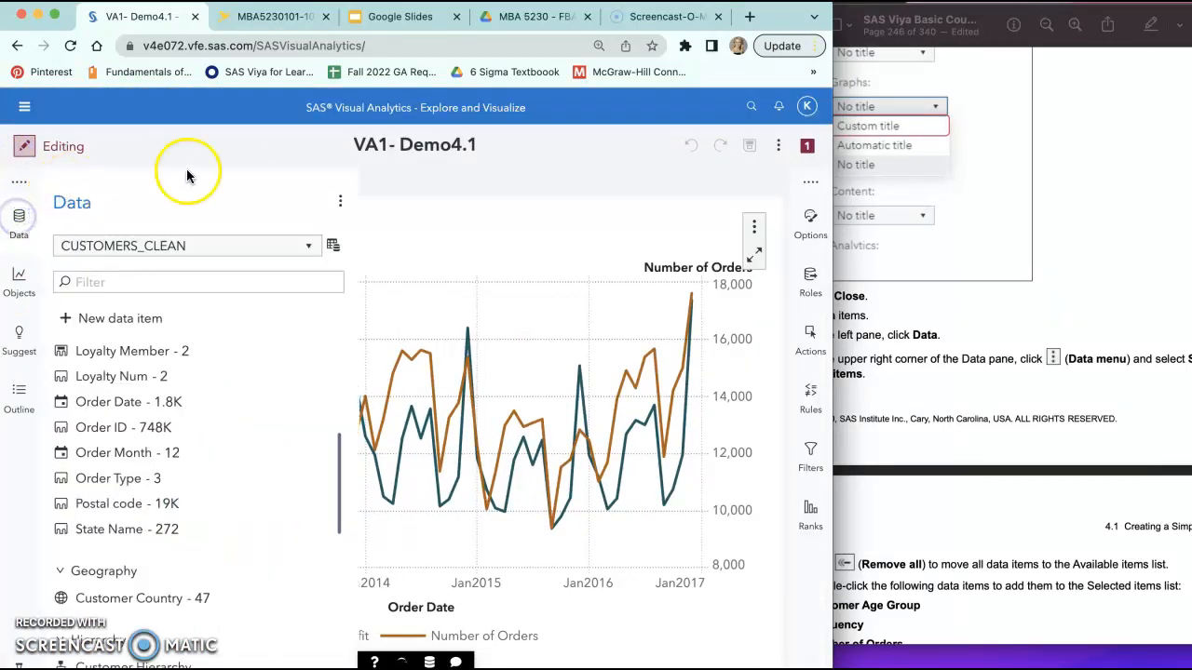
pyautogui.click(19, 220)
pyautogui.click(920, 340)
pyautogui.scroll(-1, 919, 337)
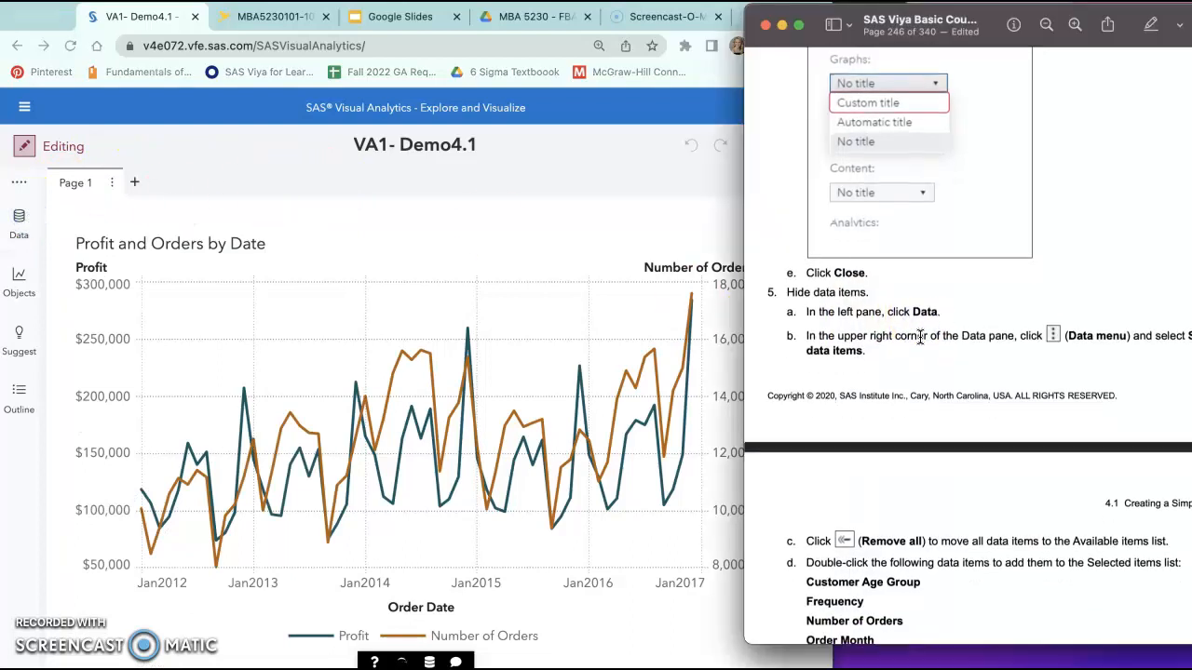
pyautogui.scroll(-3, 920, 337)
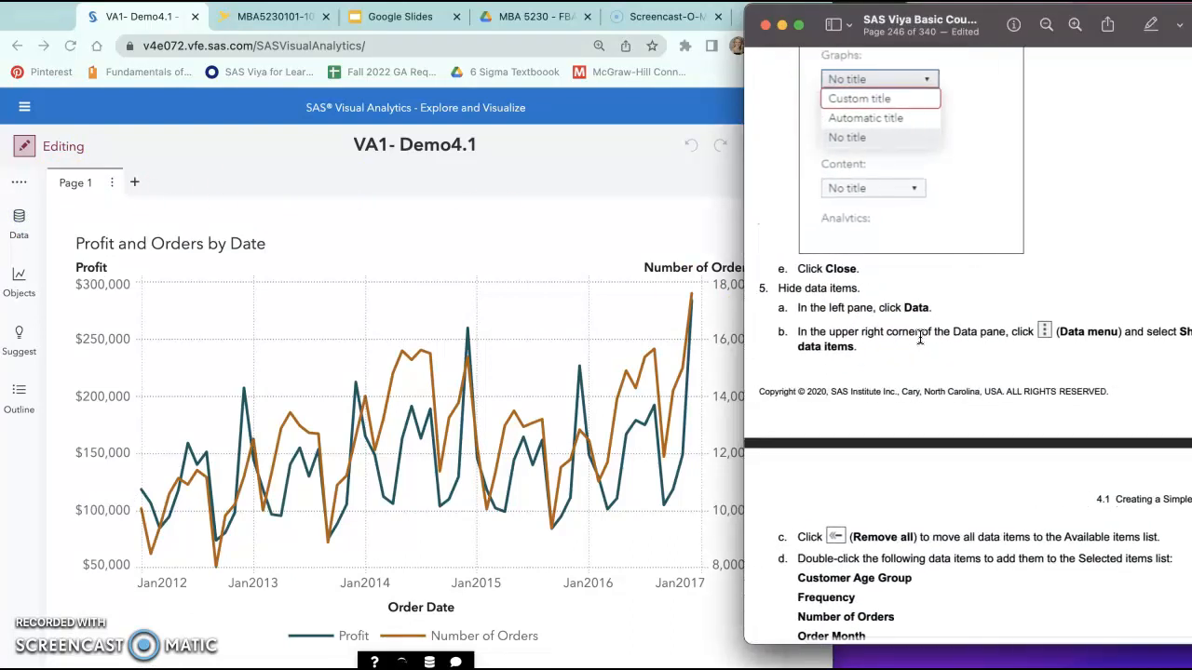
pyautogui.scroll(-4, 920, 337)
pyautogui.click(868, 320)
pyautogui.hscroll(2, 890, 333)
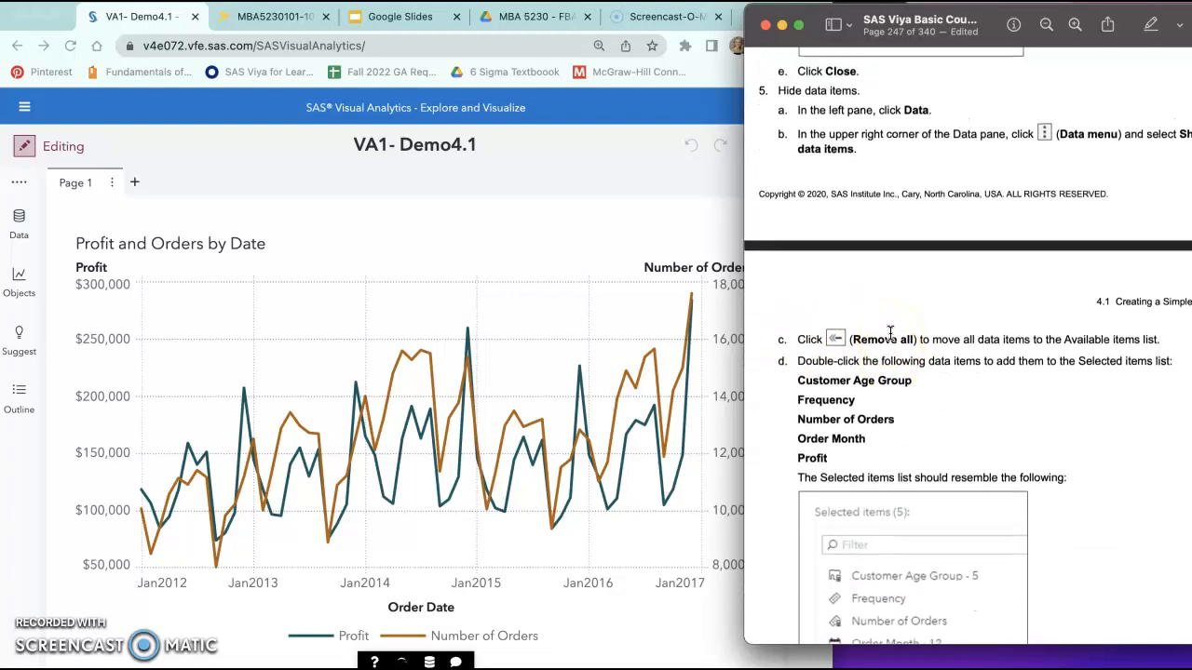
pyautogui.hscroll(1, 890, 333)
# Step: Show the report's data items and open the dialog for showing or hiding items of CUSTOMERS_CLEAN
pyautogui.click(562, 303)
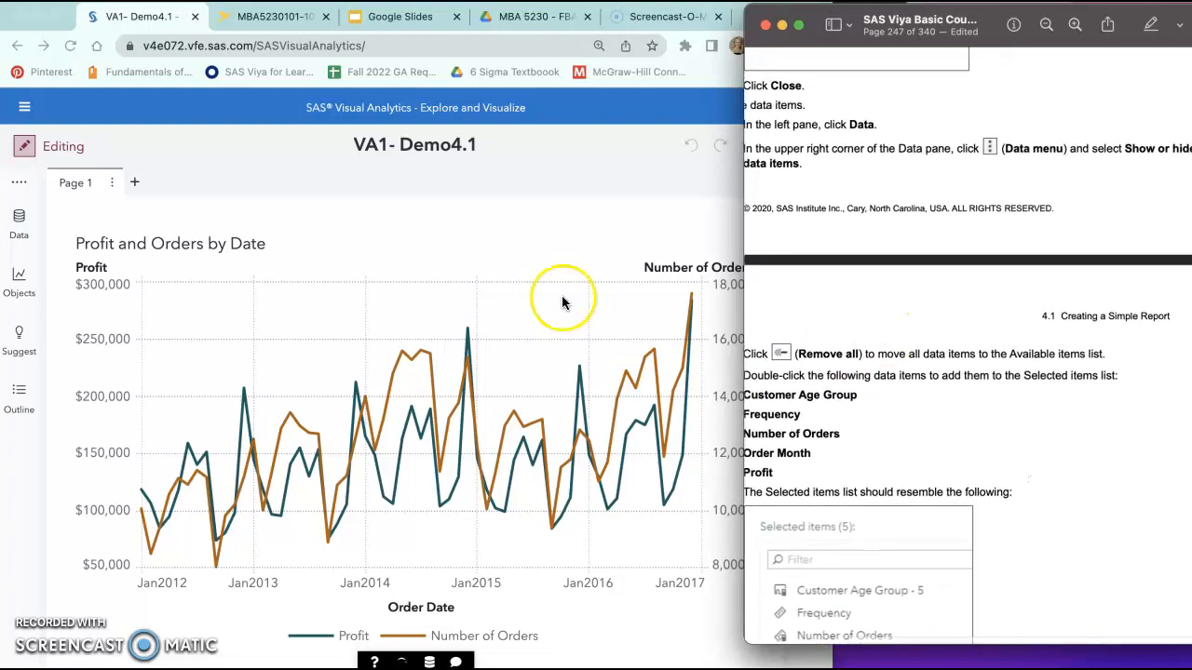
pyautogui.click(23, 217)
pyautogui.click(344, 200)
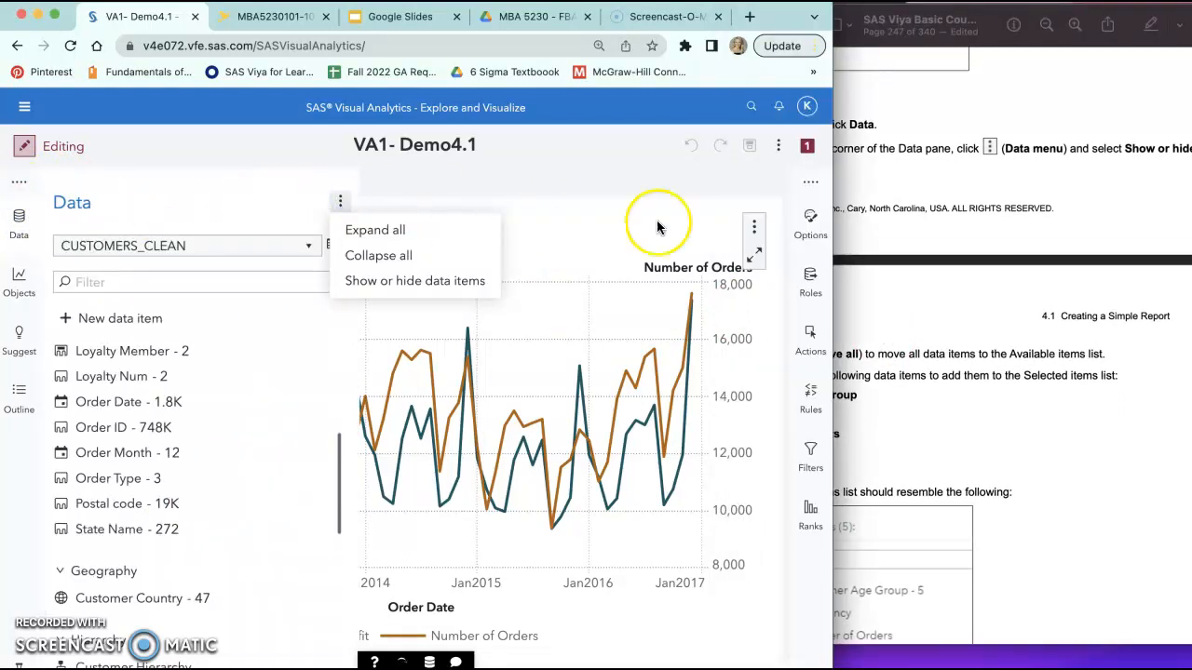
pyautogui.scroll(-1, 989, 298)
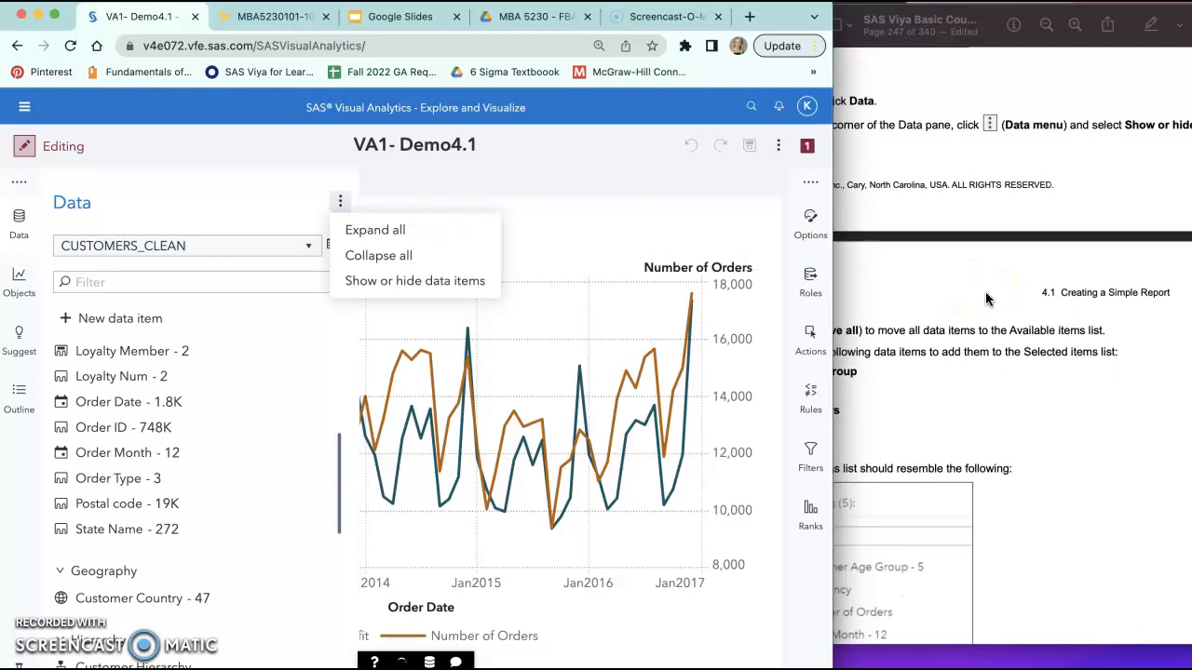
pyautogui.click(987, 296)
pyautogui.hscroll(-2, 880, 174)
pyautogui.hscroll(2, 880, 174)
pyautogui.hscroll(-2, 880, 174)
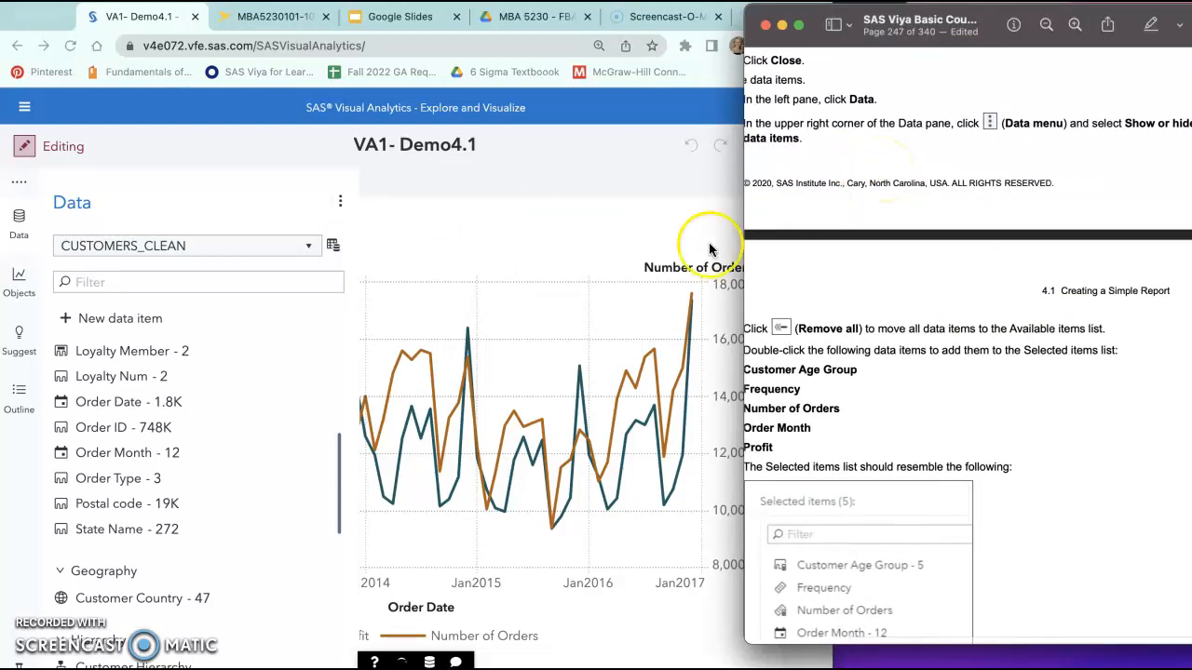
pyautogui.click(614, 267)
pyautogui.click(339, 201)
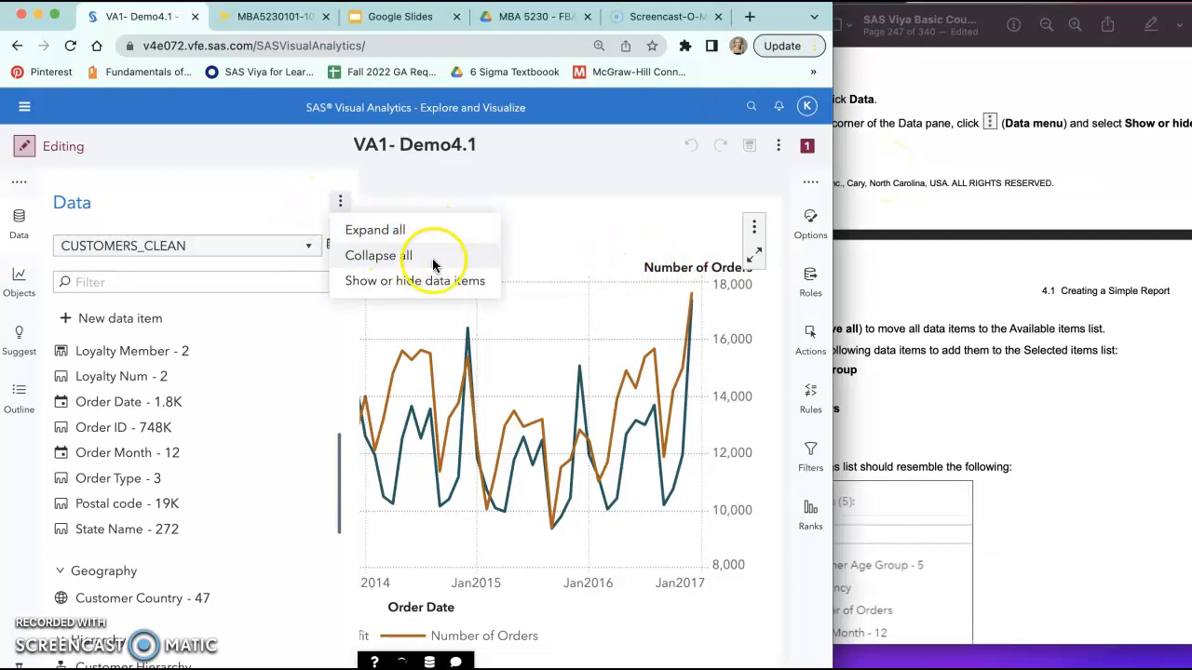
pyautogui.click(365, 280)
# Step: Move all selected data items to the Available items list
pyautogui.click(904, 354)
pyautogui.scroll(-2, 904, 354)
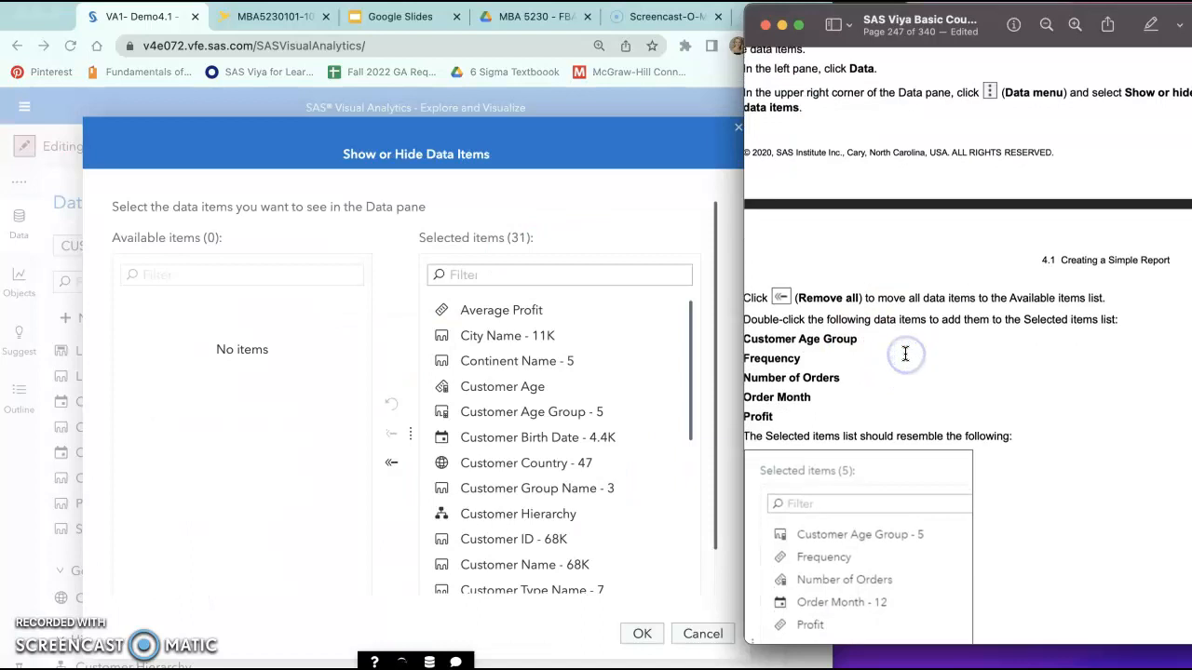
pyautogui.hscroll(-3, 904, 354)
pyautogui.click(623, 334)
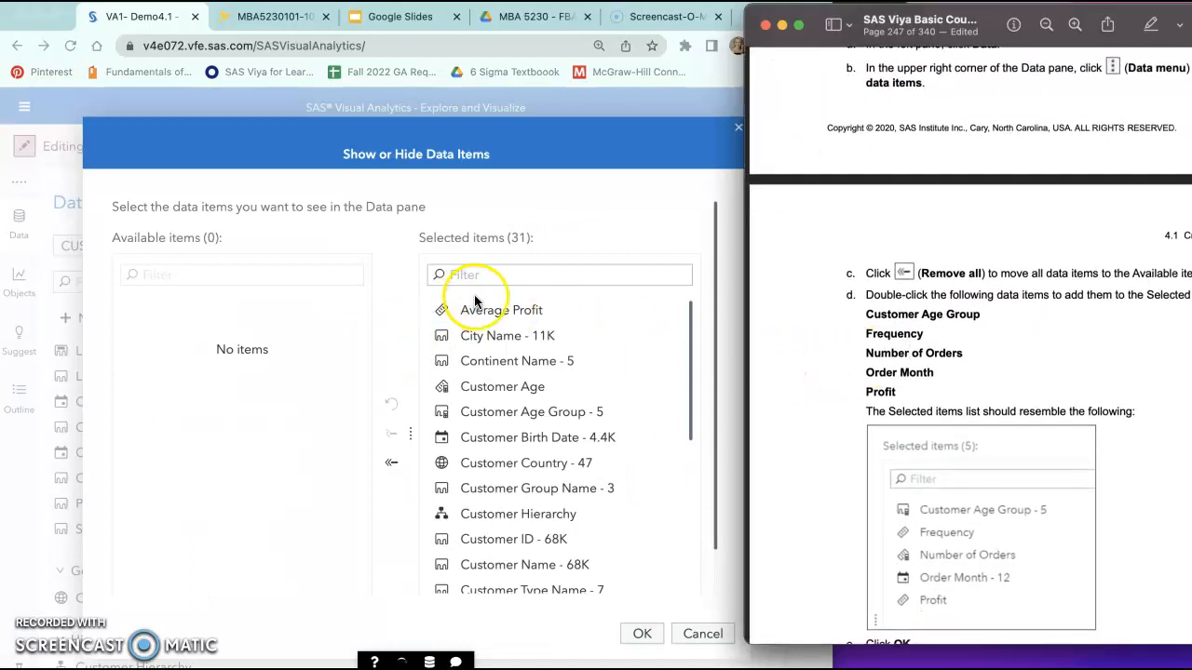
pyautogui.hscroll(3, 892, 317)
pyautogui.scroll(1, 892, 316)
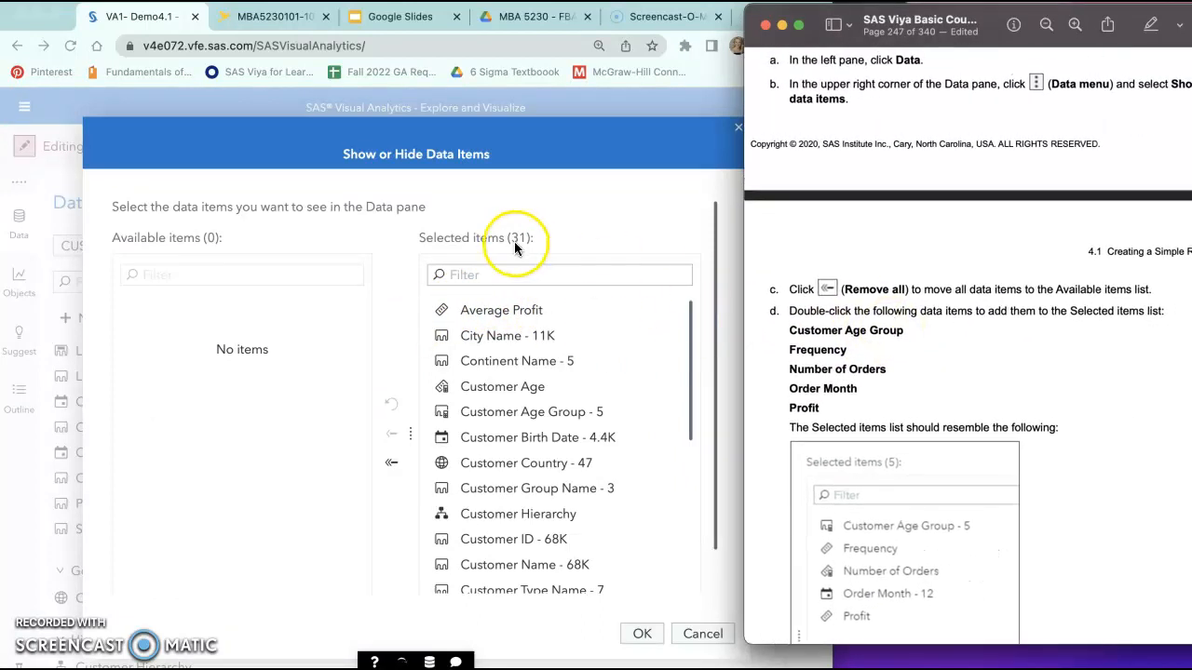
pyautogui.click(545, 197)
pyautogui.scroll(-10, 624, 493)
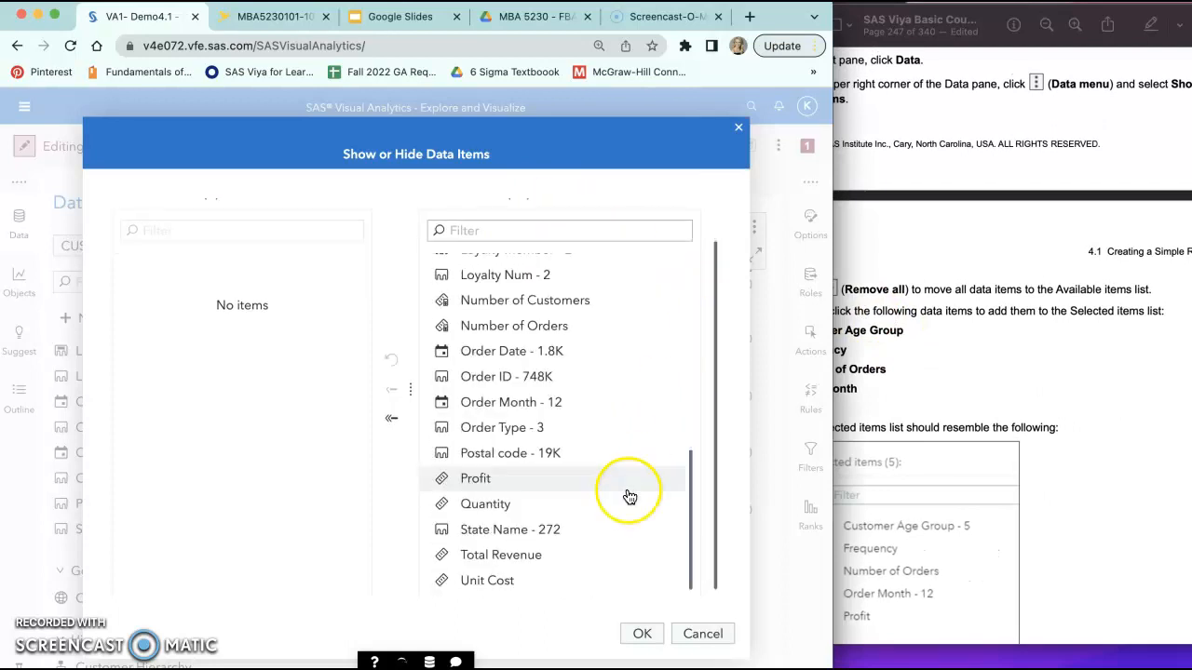
pyautogui.click(392, 419)
# Step: Add Customer Age Group and Frequency to the Selected items list, following the course guide
pyautogui.click(1006, 416)
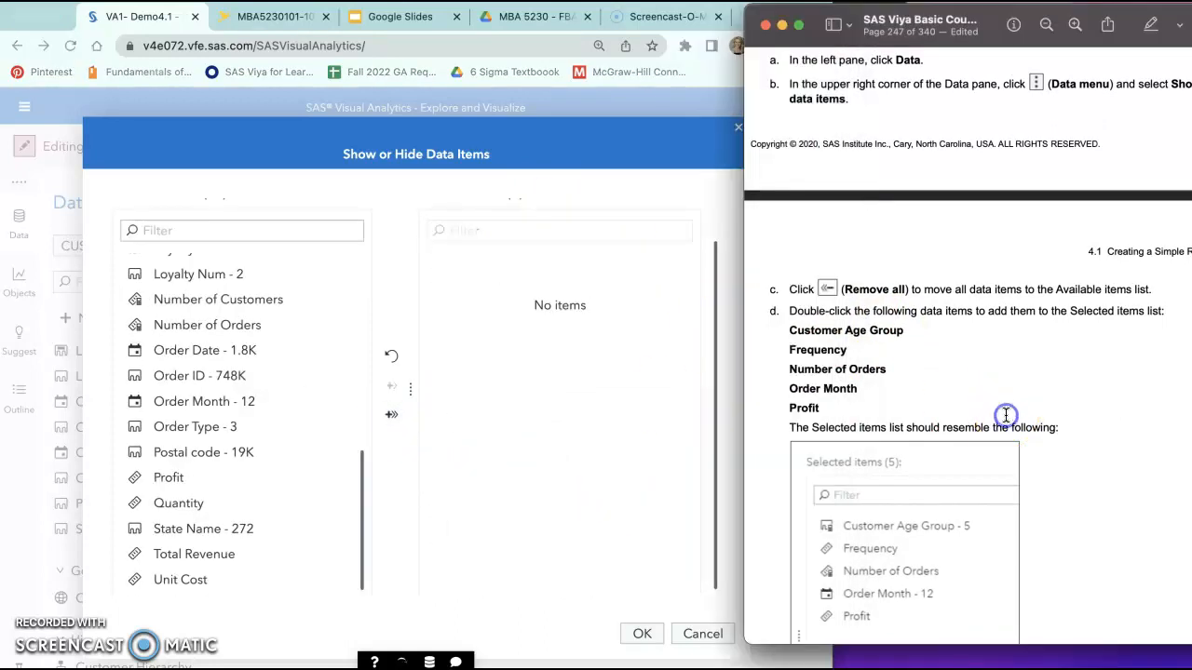
pyautogui.scroll(-1, 1006, 416)
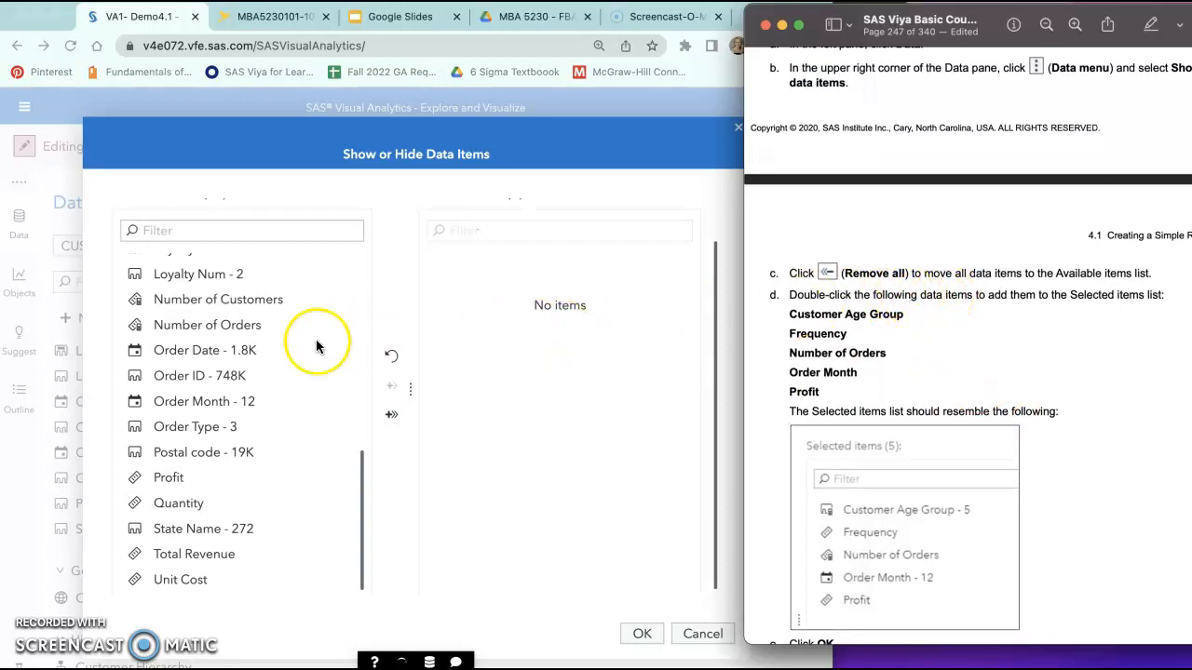
pyautogui.scroll(10, 206, 345)
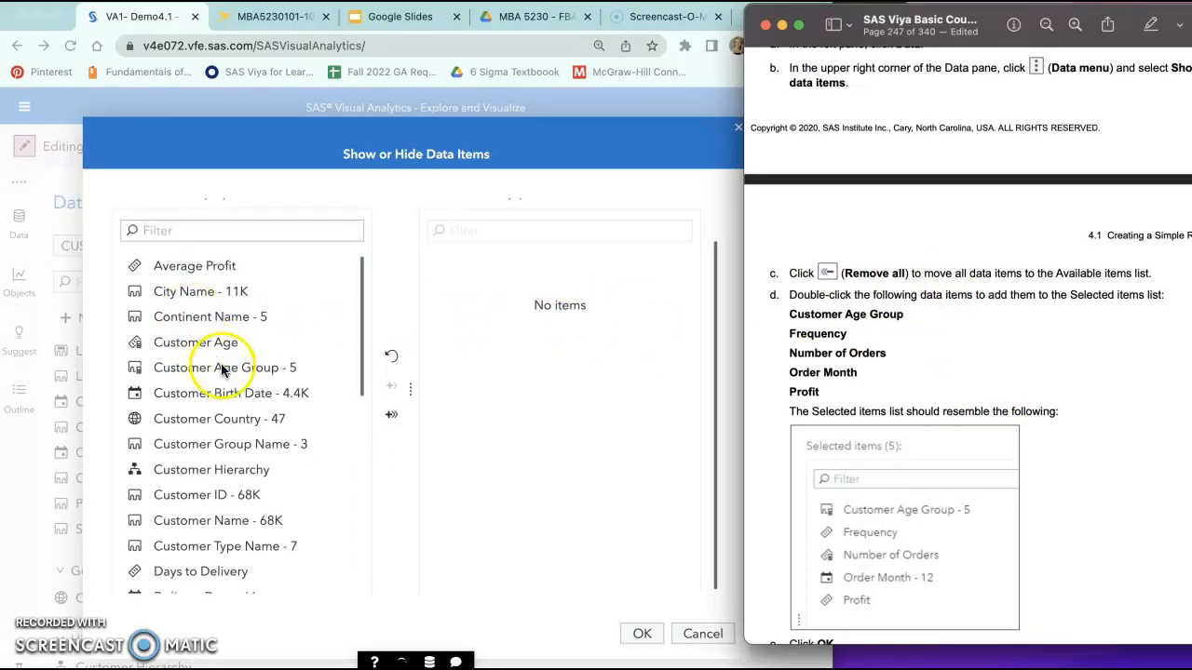
pyautogui.doubleClick(222, 371)
pyautogui.scroll(-8, 226, 373)
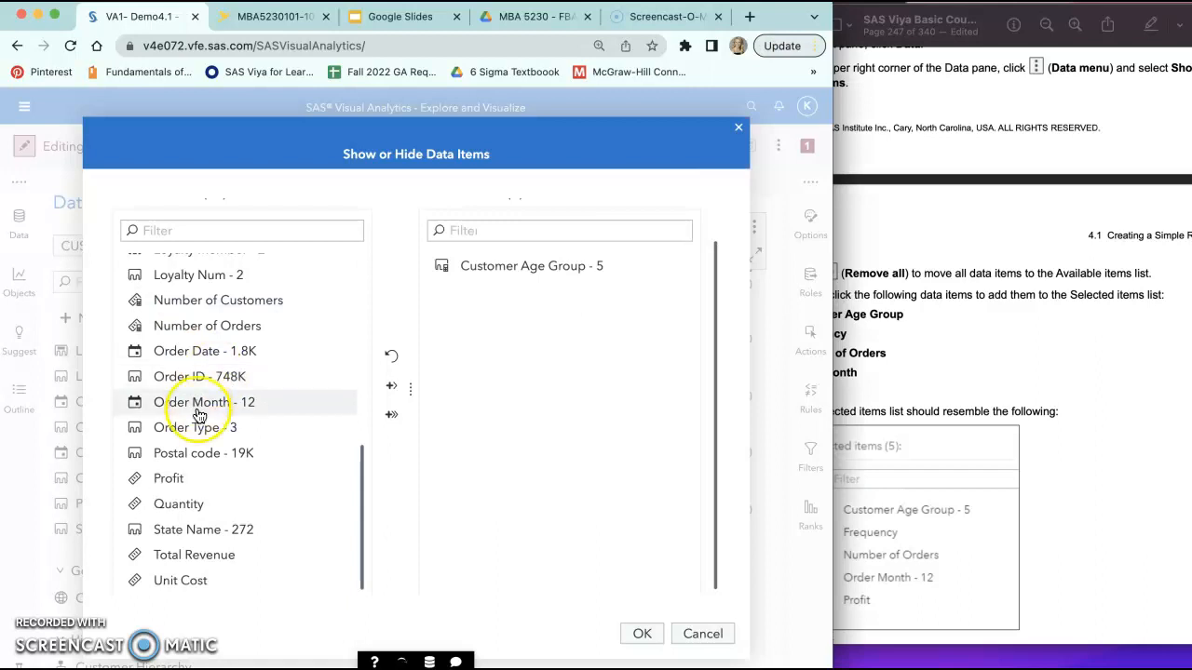
pyautogui.scroll(5, 175, 521)
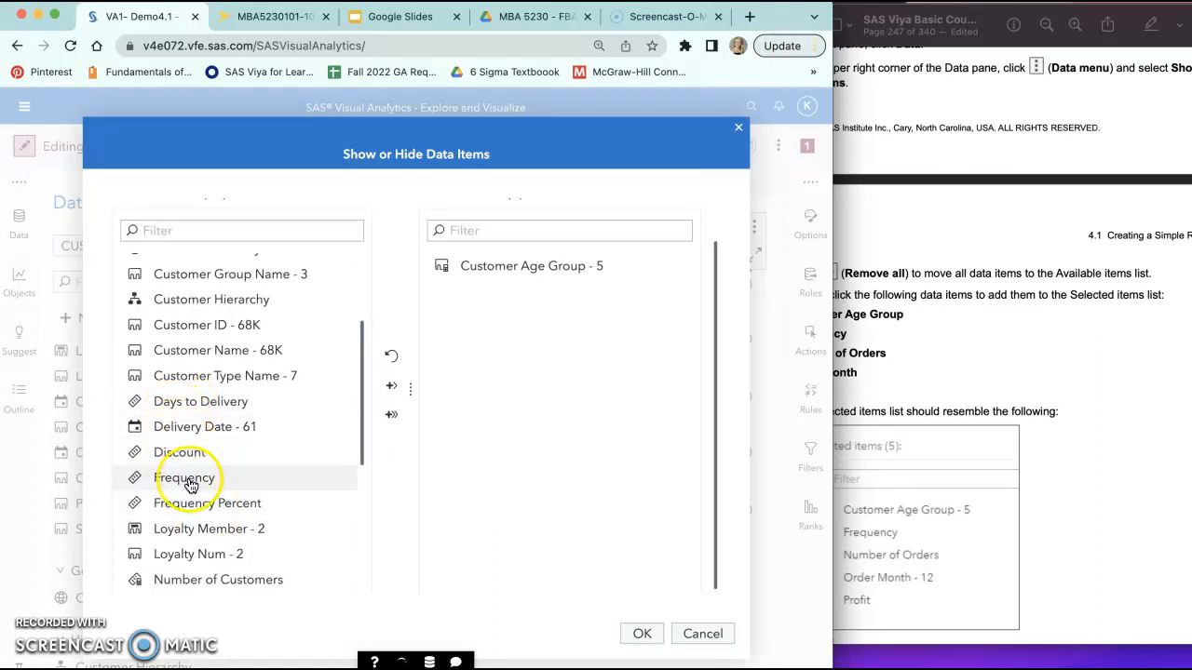
pyautogui.doubleClick(186, 480)
# Step: Add Number of Orders to the Selected items list
pyautogui.click(881, 335)
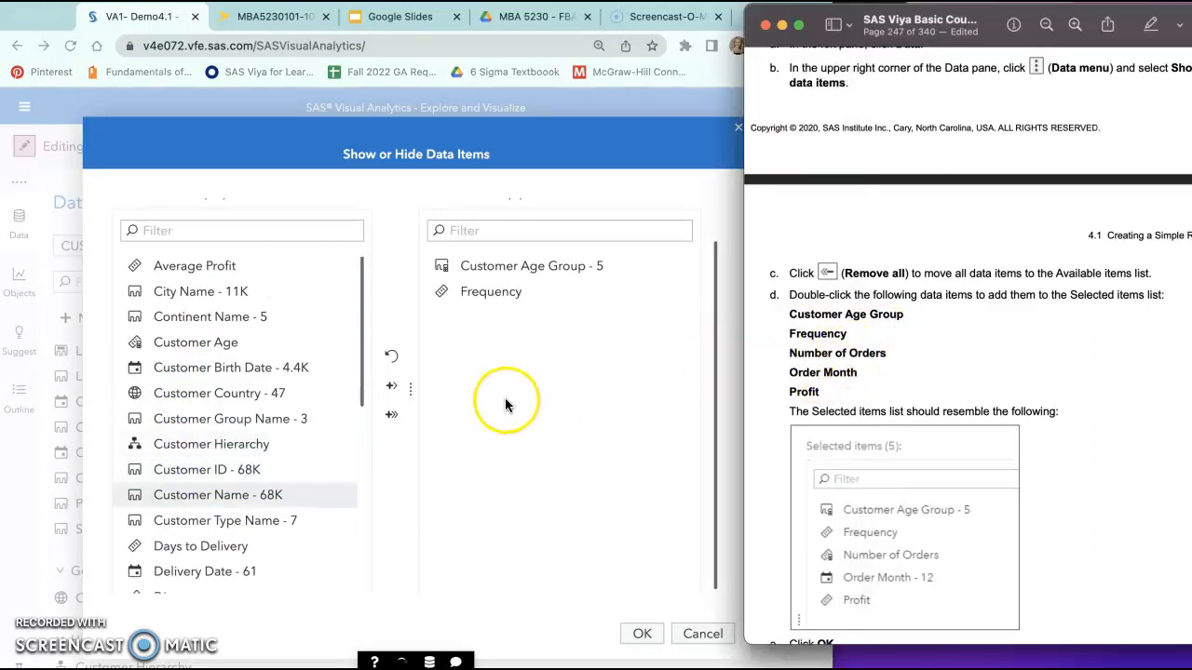
pyautogui.scroll(-6, 262, 399)
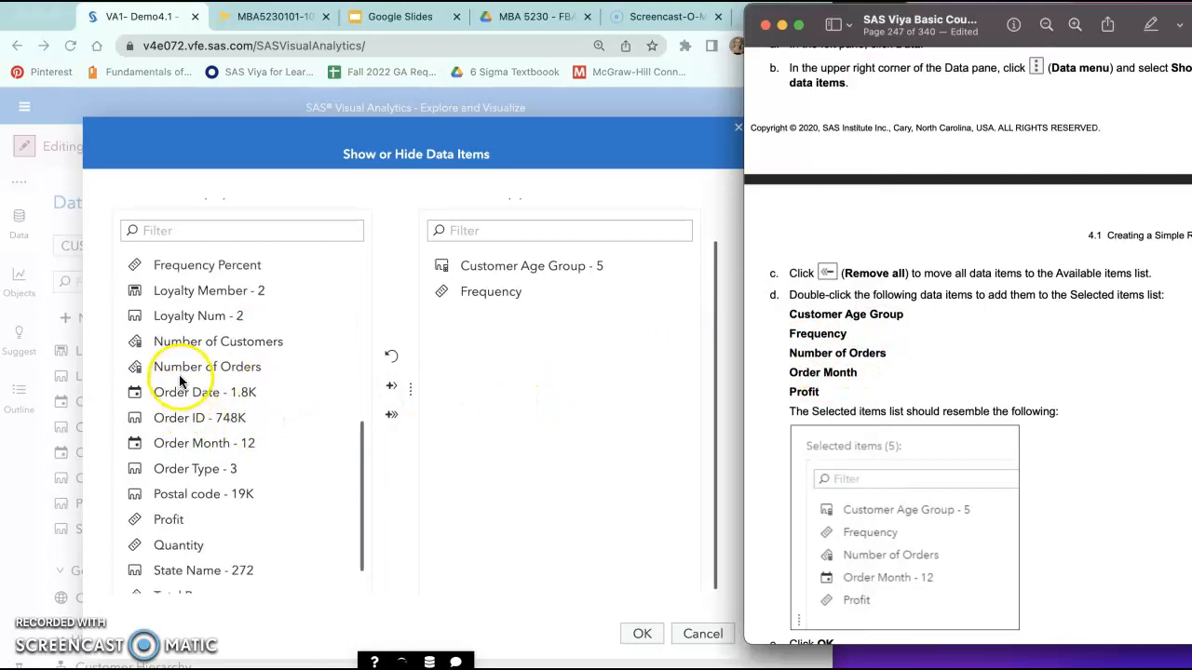
pyautogui.doubleClick(177, 369)
pyautogui.scroll(-2, 179, 378)
pyautogui.scroll(-3, 178, 378)
# Step: Add Order Month and Profit to the Selected items list
pyautogui.click(231, 401)
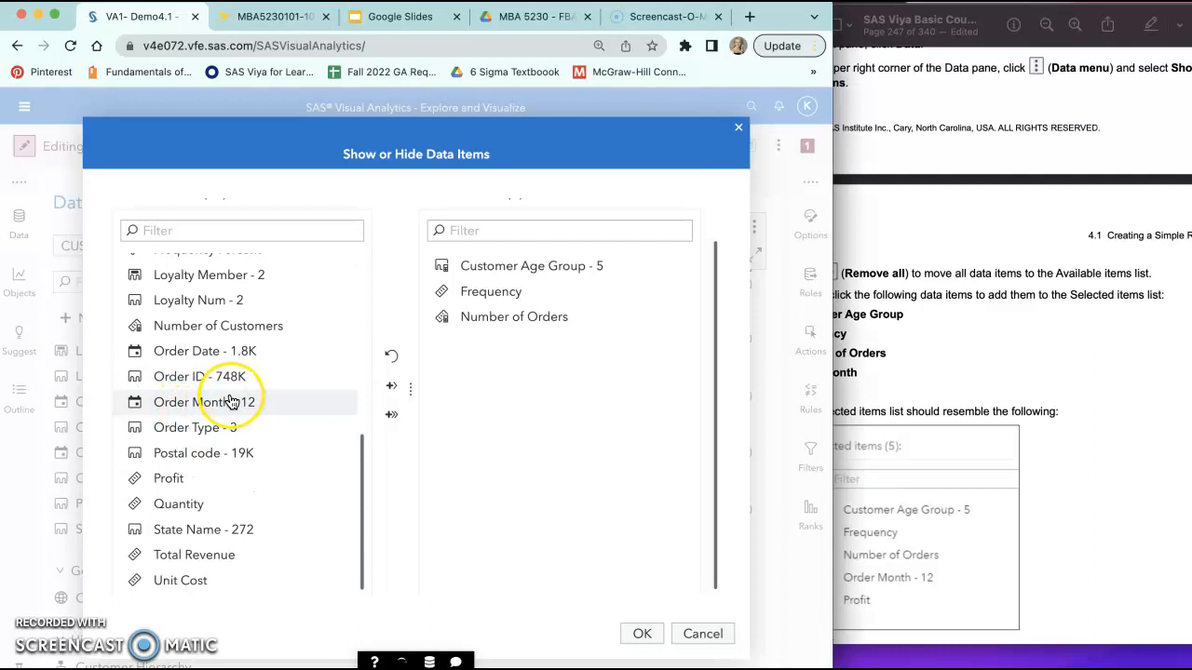
pyautogui.click(880, 339)
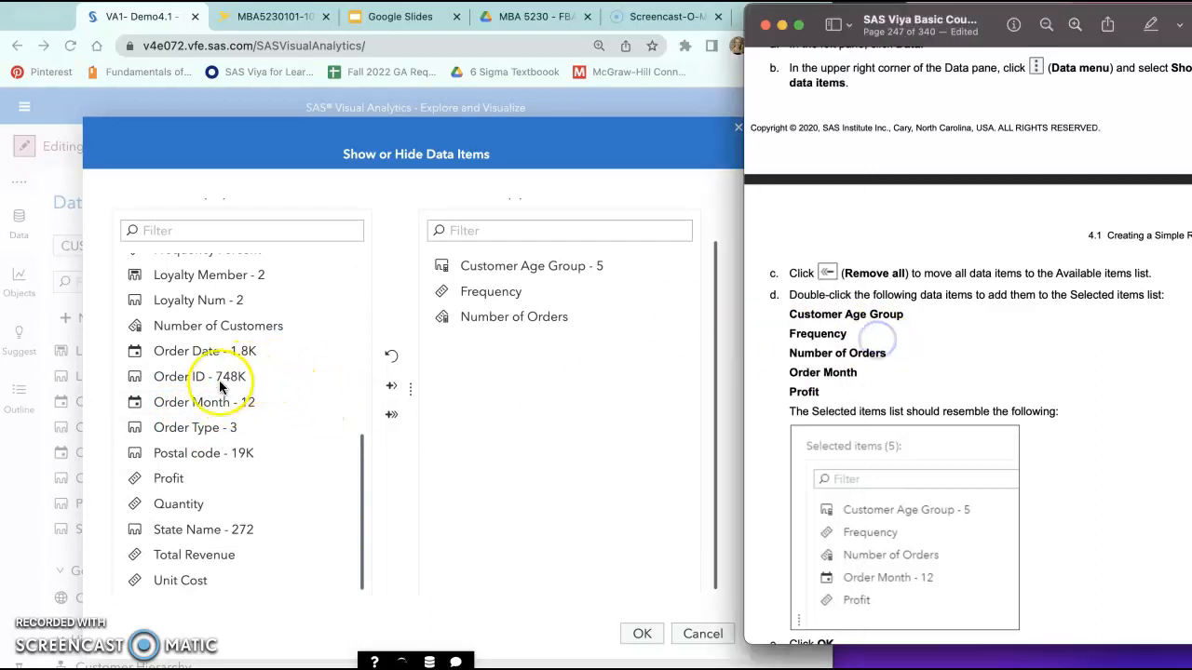
pyautogui.click(201, 401)
pyautogui.doubleClick(201, 401)
pyautogui.scroll(-10, 213, 503)
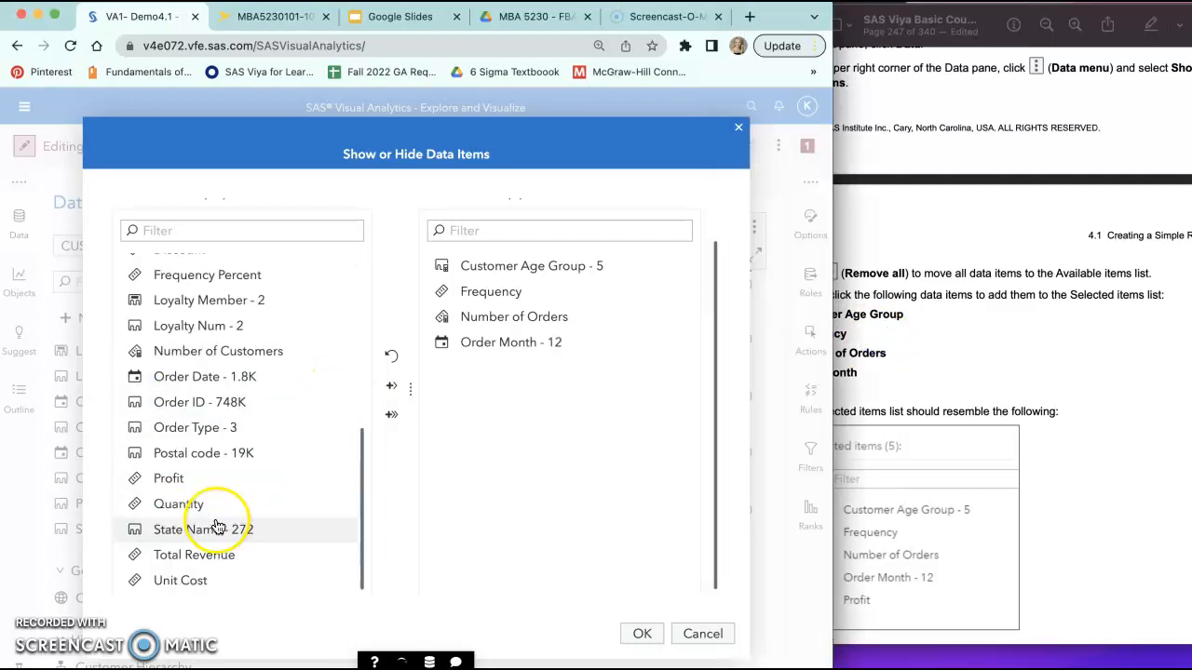
pyautogui.doubleClick(182, 477)
# Step: Check the Selected items list against the course guide and apply the choice of data items
pyautogui.click(1055, 296)
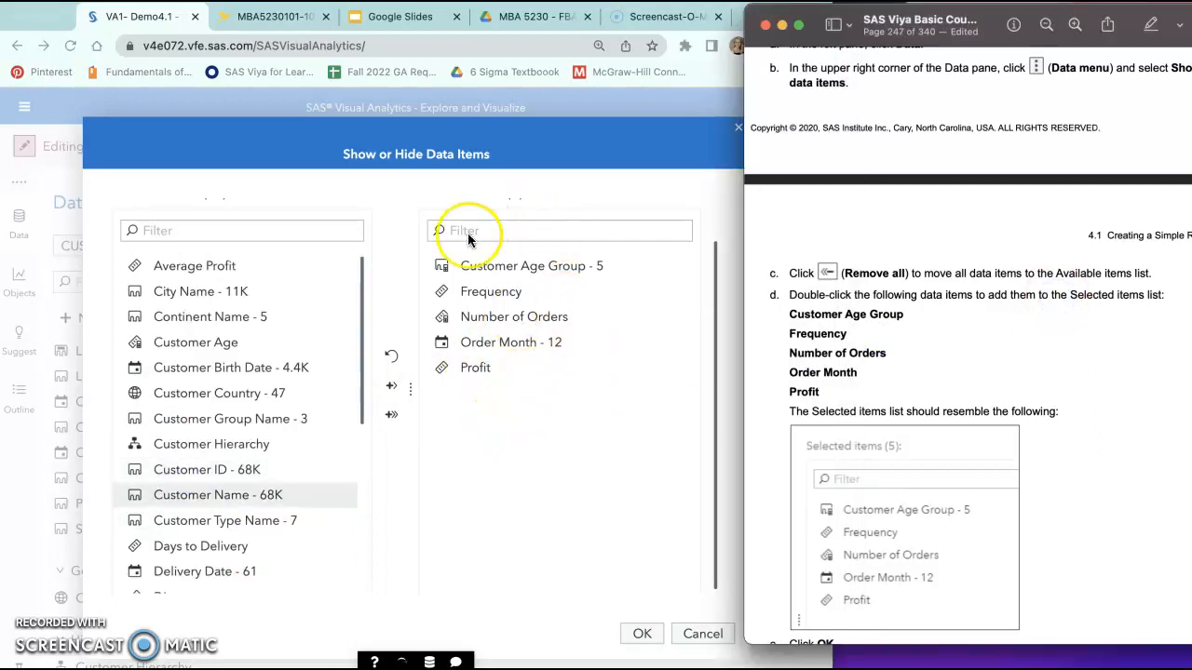
pyautogui.scroll(-5, 838, 466)
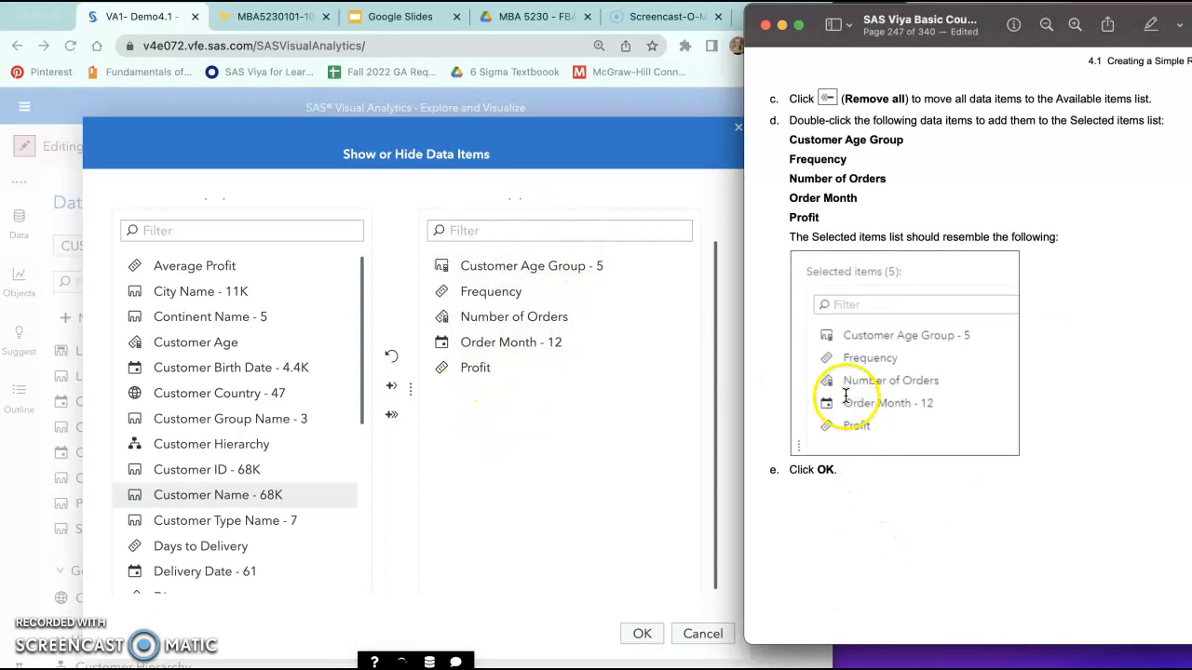
pyautogui.click(644, 634)
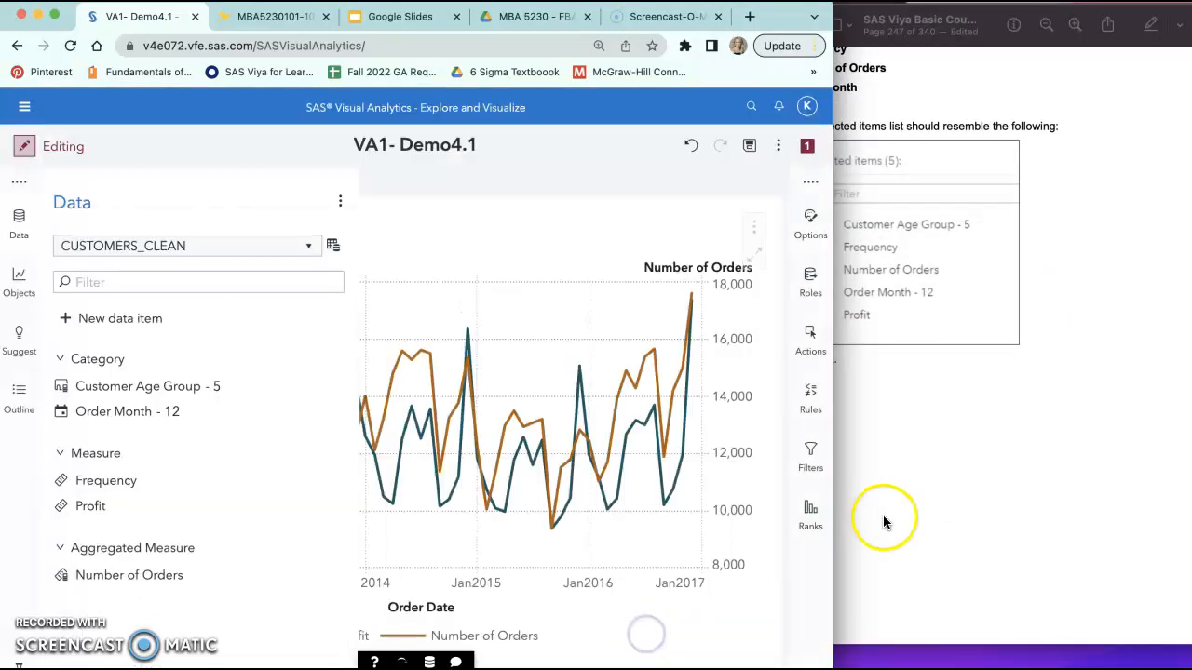
# Step: Compare the report's data items with the course guide and read its instructions for creating a pie chart
pyautogui.click(920, 500)
pyautogui.scroll(-10, 919, 499)
pyautogui.scroll(-3, 919, 499)
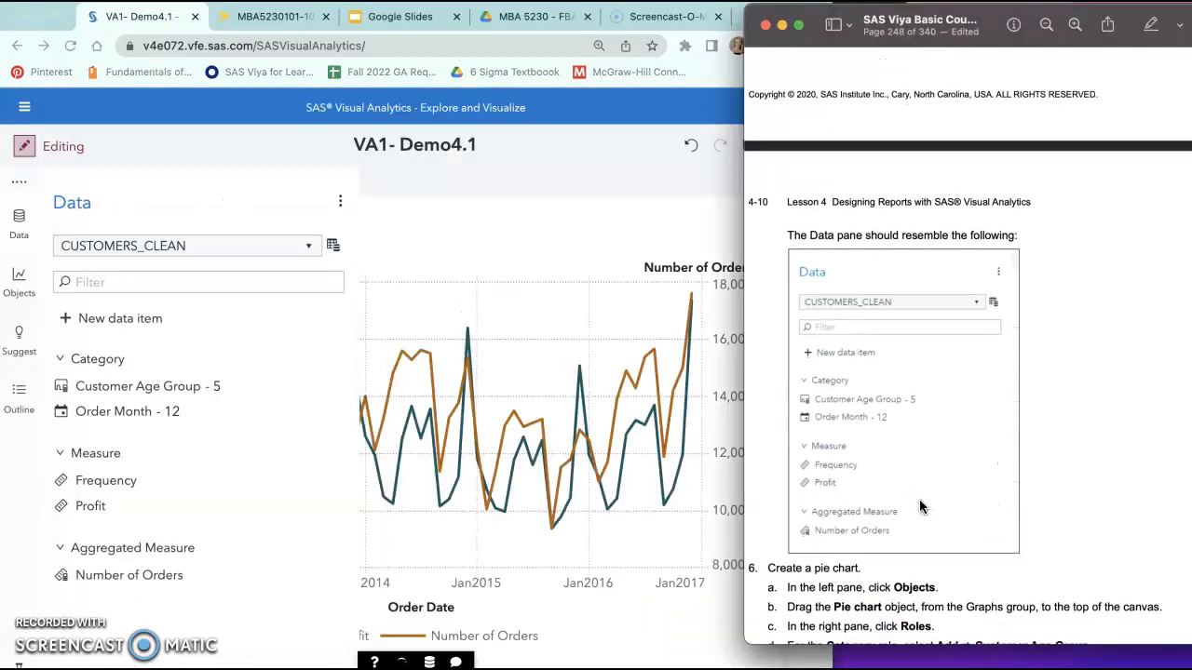
pyautogui.click(343, 320)
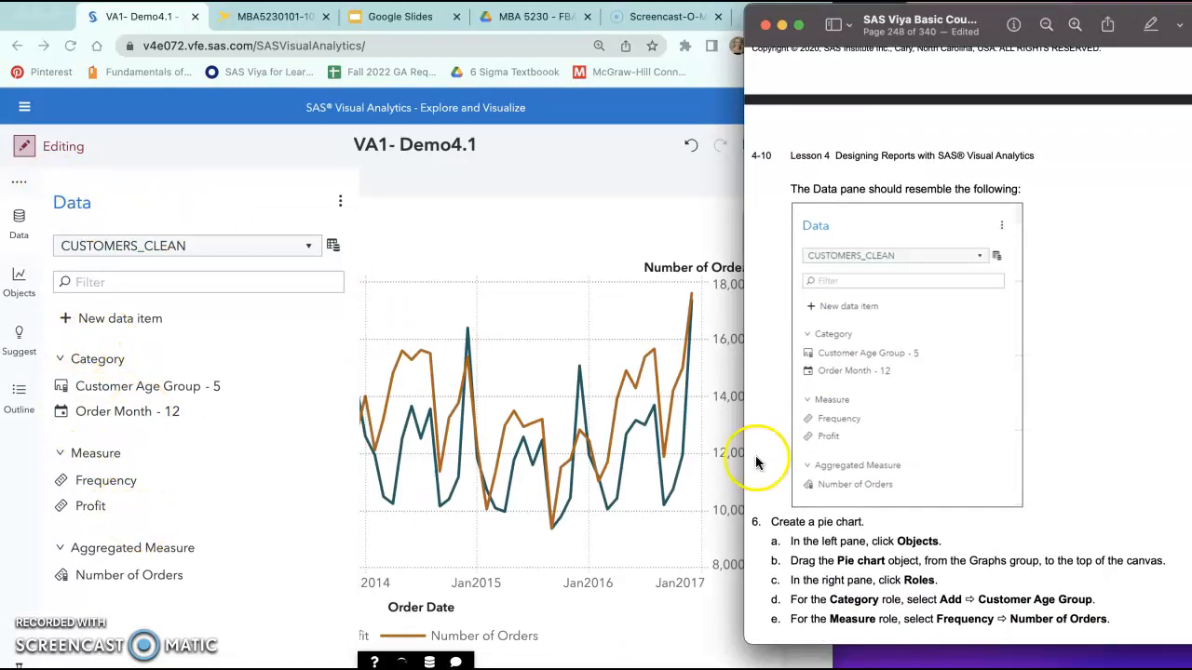
pyautogui.scroll(-2, 824, 444)
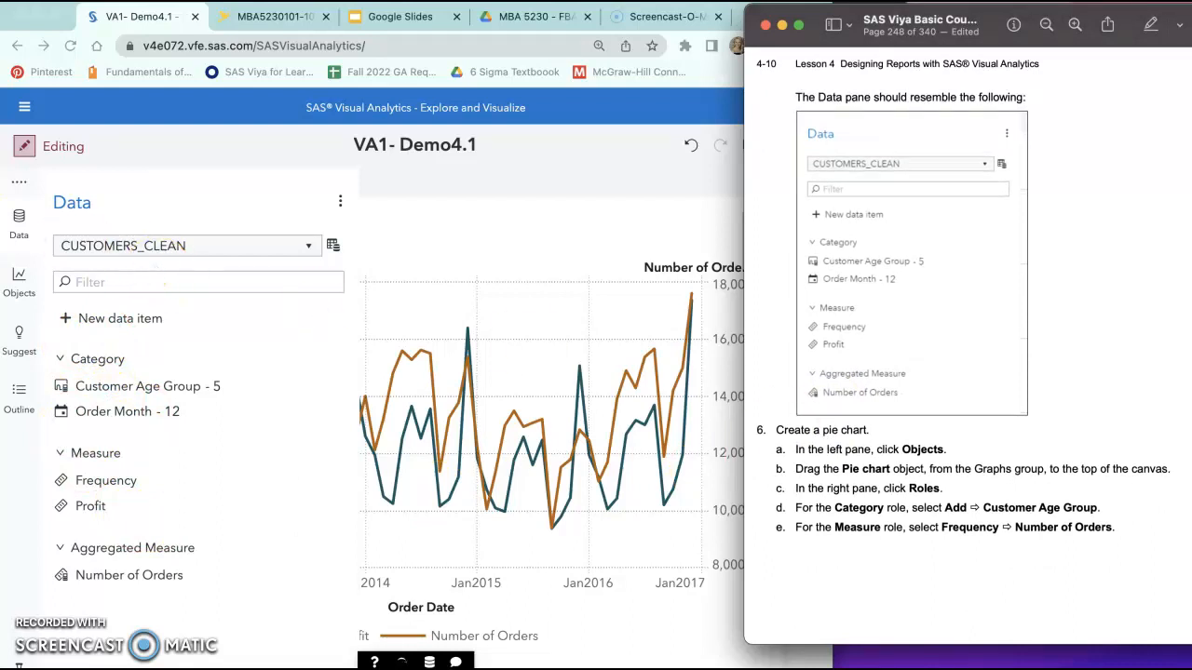
# Step: Locate the Pie chart among the graph objects and check in the course guide where to place it
pyautogui.click(19, 279)
pyautogui.click(19, 279)
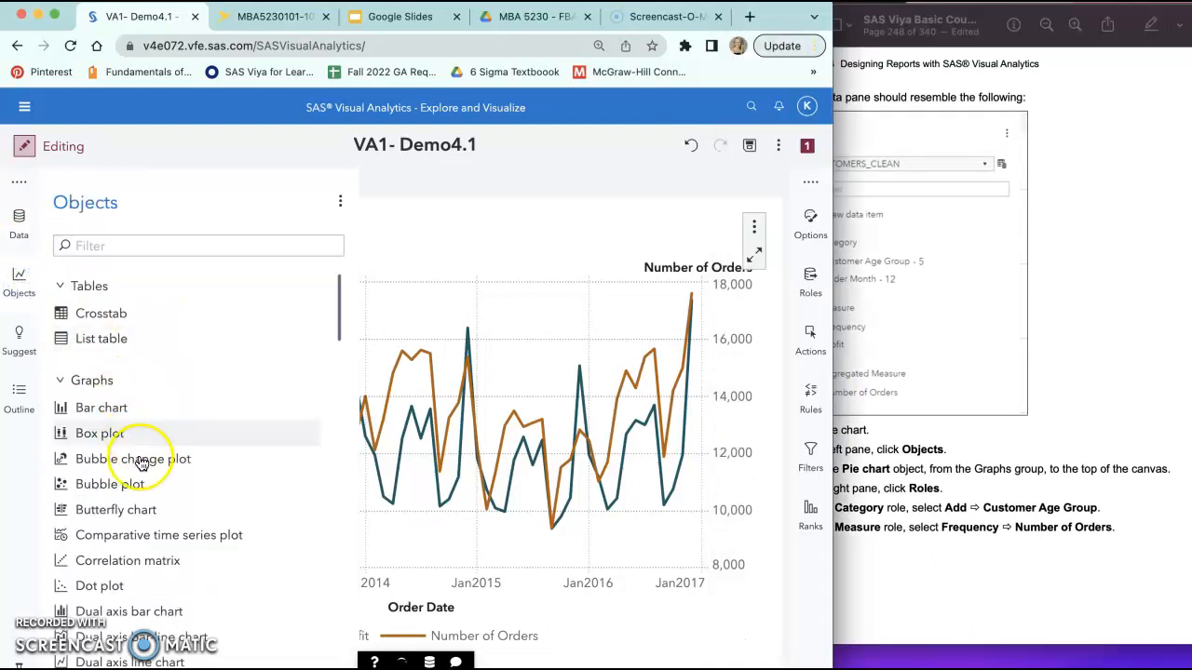
pyautogui.scroll(-5, 152, 485)
pyautogui.scroll(-3, 151, 485)
pyautogui.moveTo(97, 529); pyautogui.dragTo(97, 529)
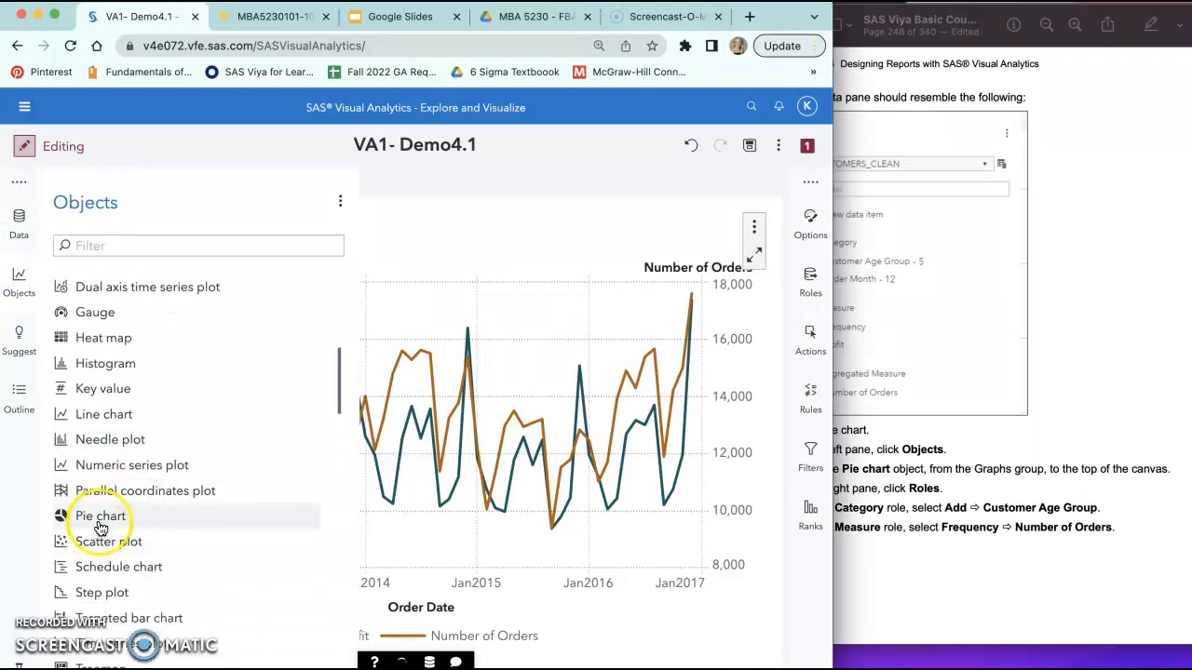
pyautogui.scroll(-3, 872, 357)
pyautogui.click(959, 376)
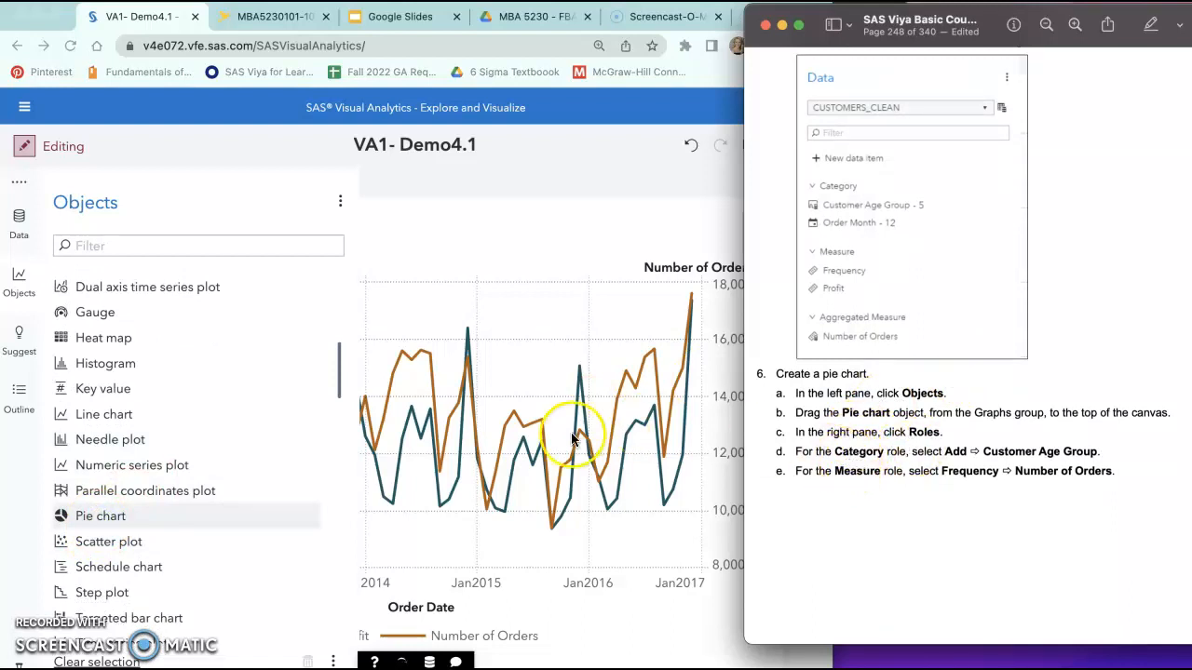
pyautogui.click(400, 149)
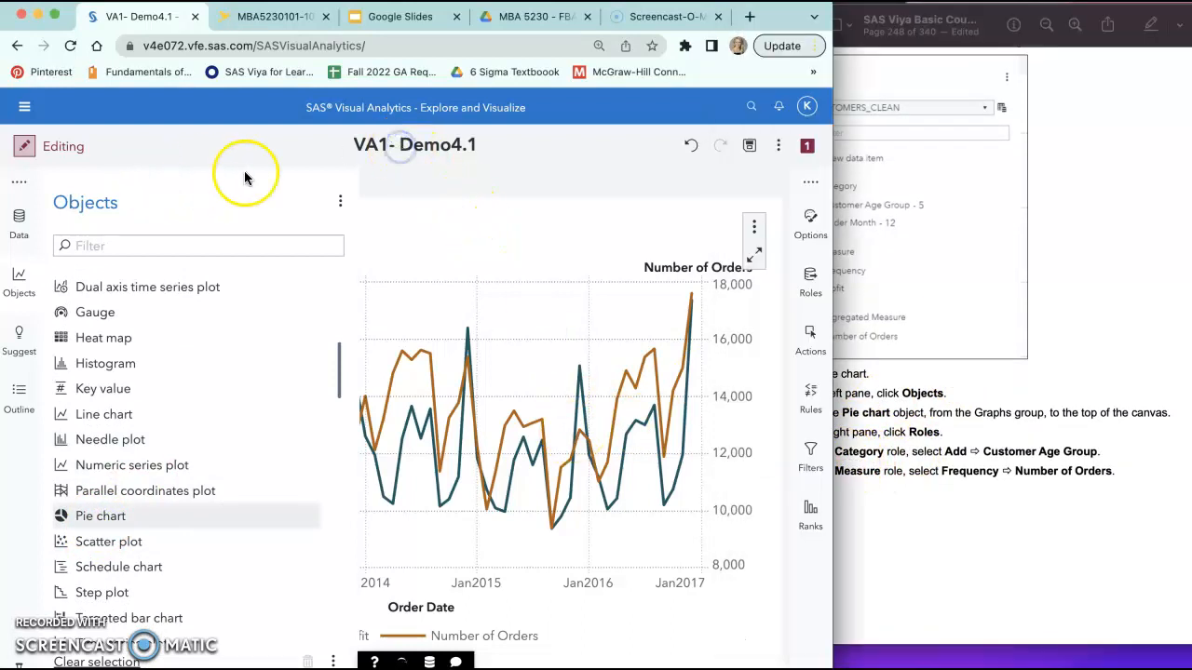
pyautogui.click(340, 200)
pyautogui.click(395, 184)
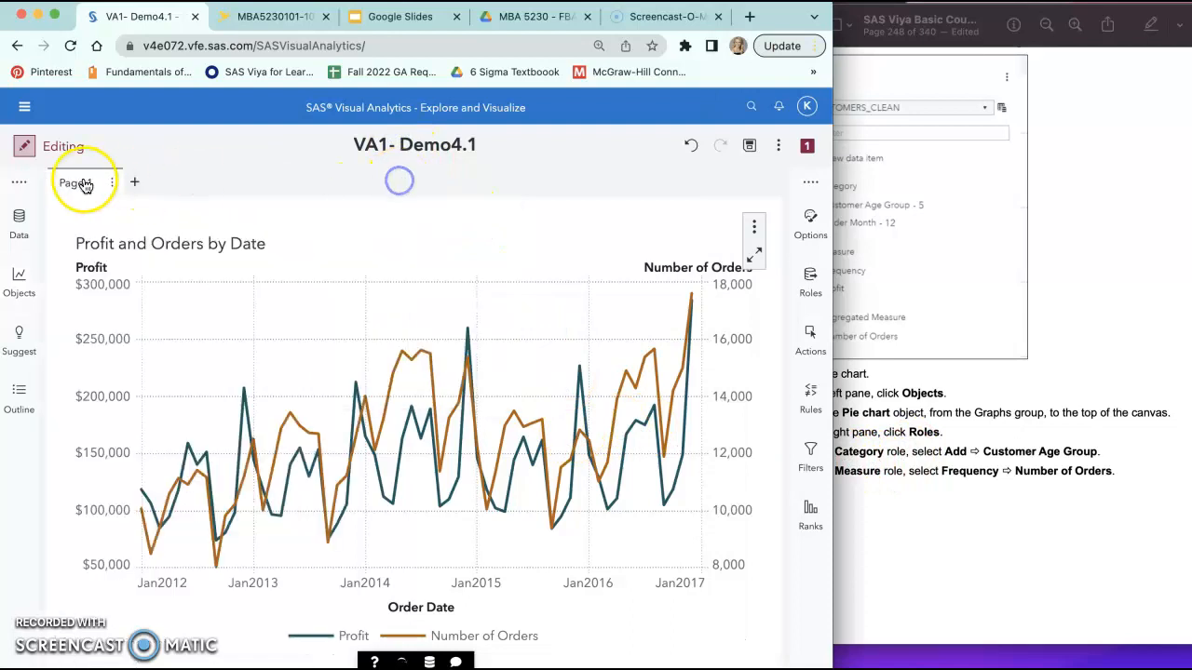
# Step: Add a second page to the report and place a pie chart on its canvas
pyautogui.click(134, 182)
pyautogui.click(48, 290)
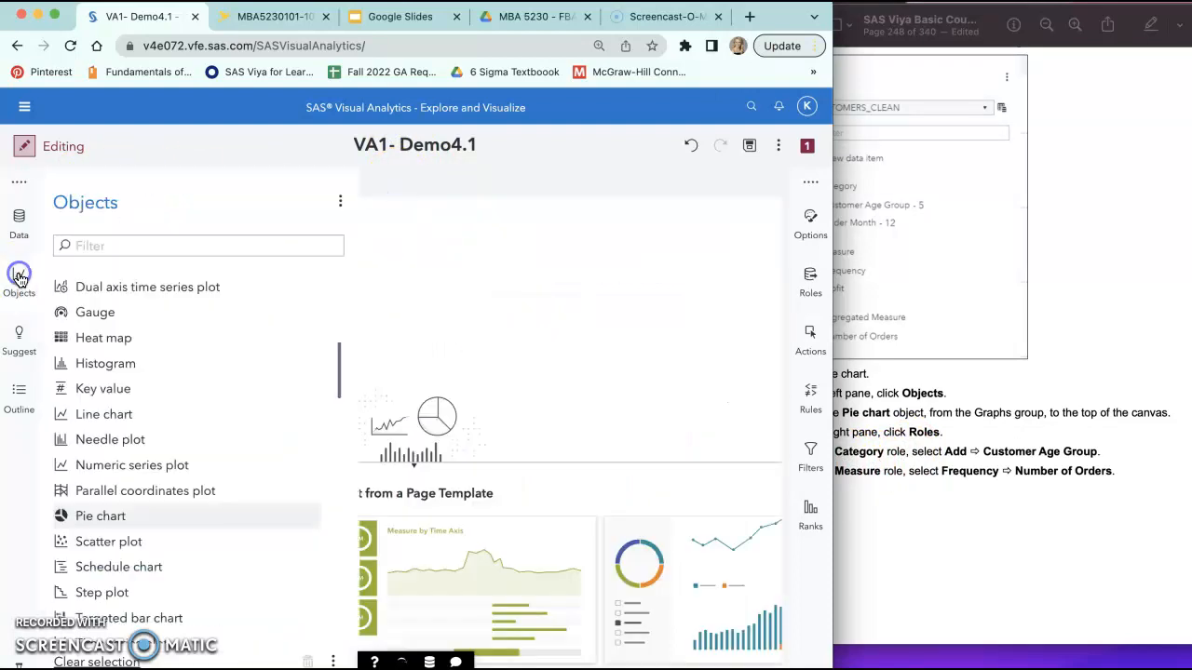
pyautogui.moveTo(116, 508); pyautogui.dragTo(387, 380)
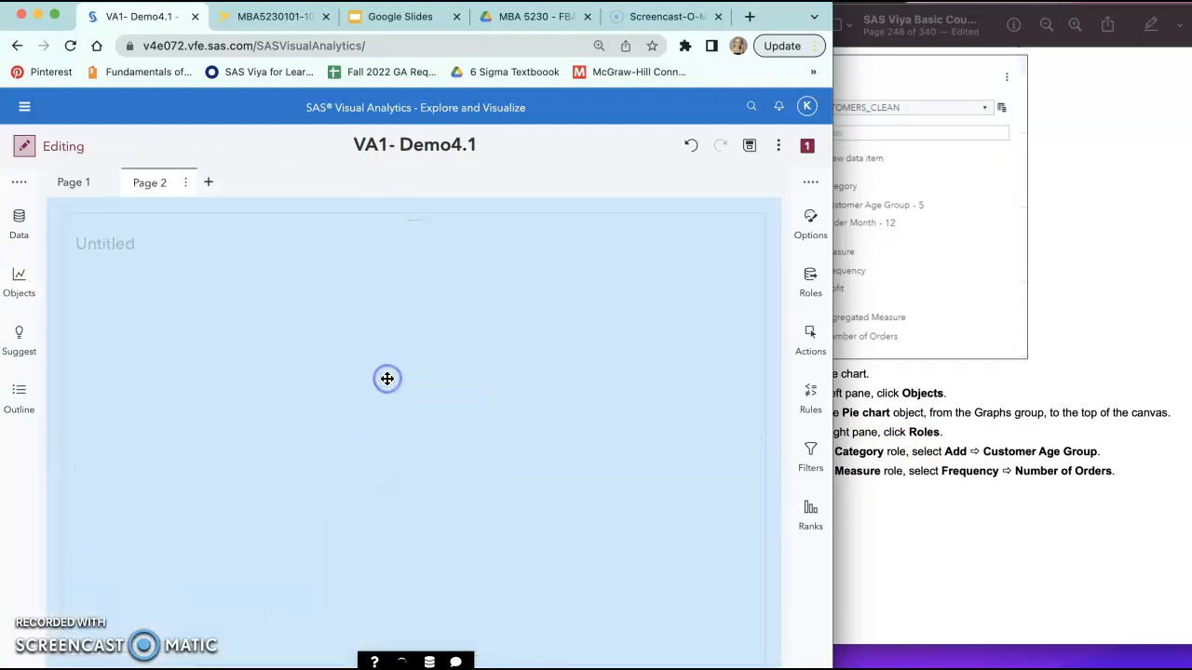
# Step: Assign Customer Age Group as the pie chart's category and replace its Frequency measure with Number of Orders
pyautogui.click(972, 477)
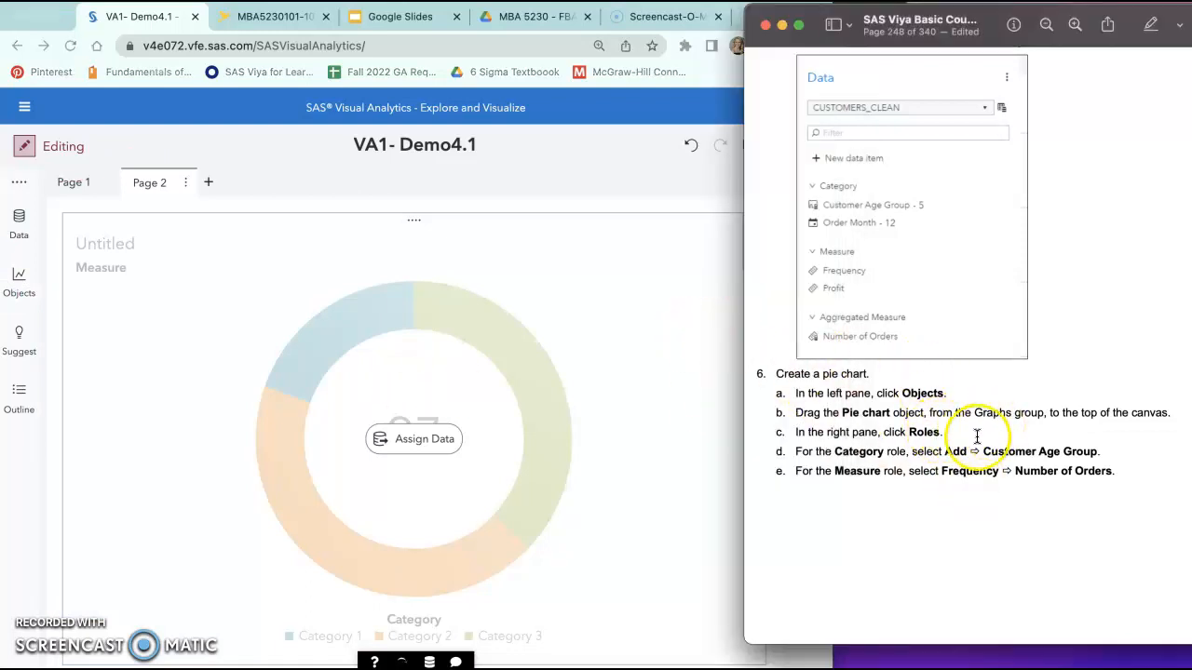
pyautogui.scroll(-1, 973, 438)
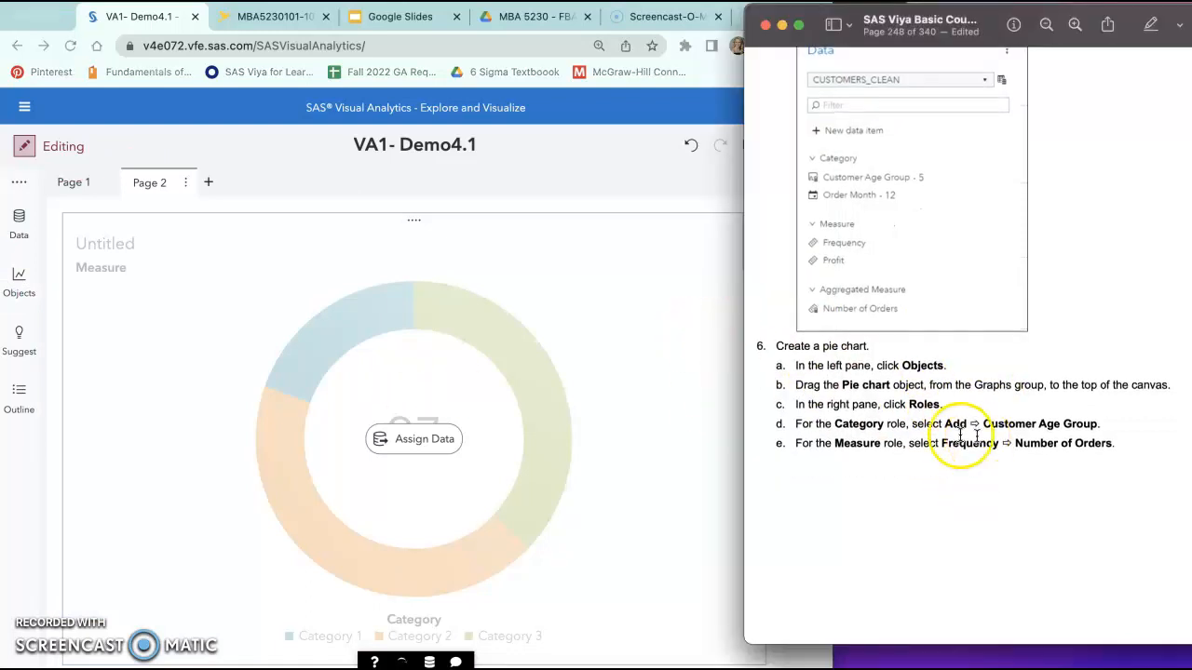
pyautogui.click(699, 398)
pyautogui.moveTo(832, 378); pyautogui.dragTo(787, 375)
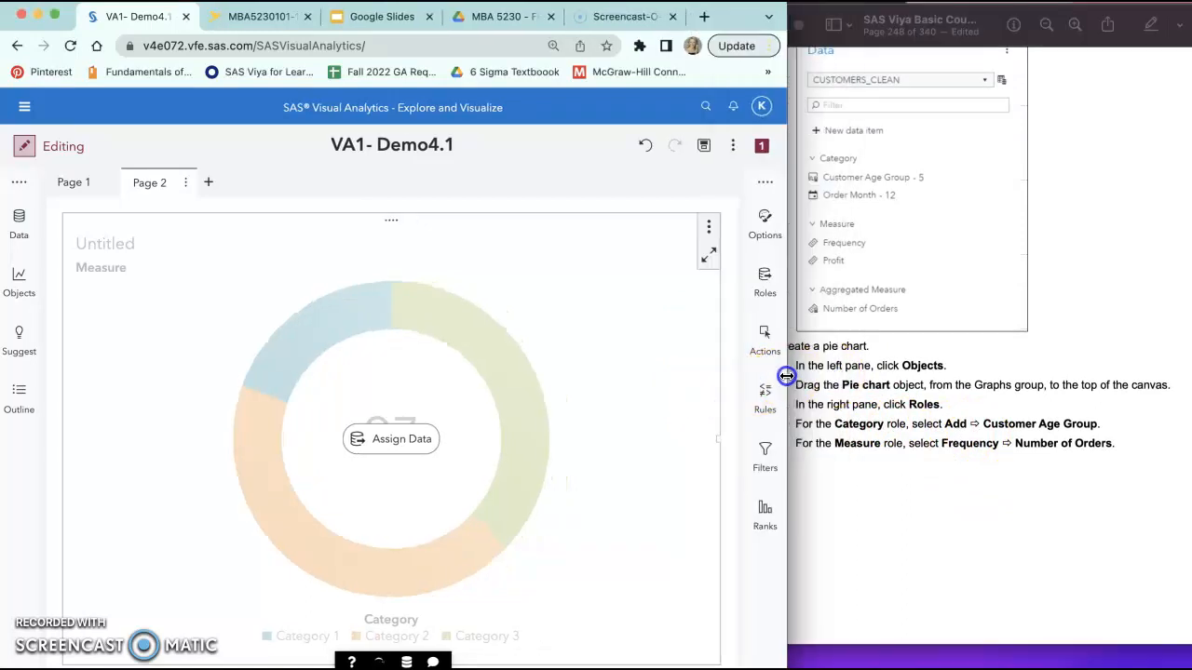
pyautogui.click(762, 292)
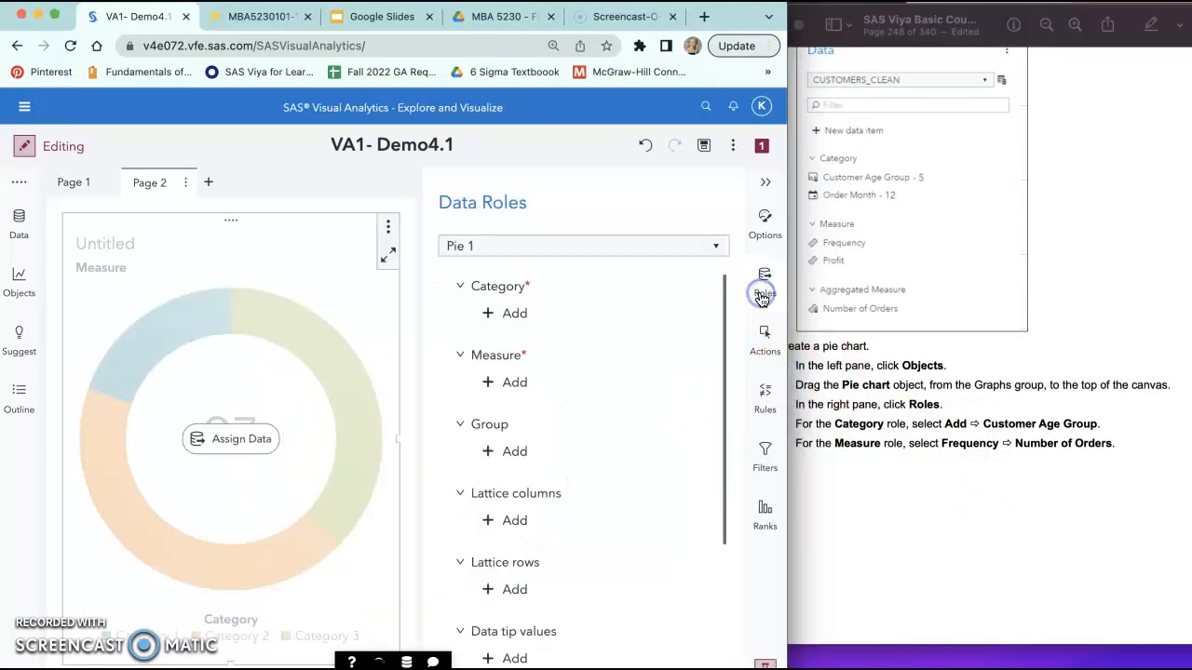
pyautogui.click(517, 314)
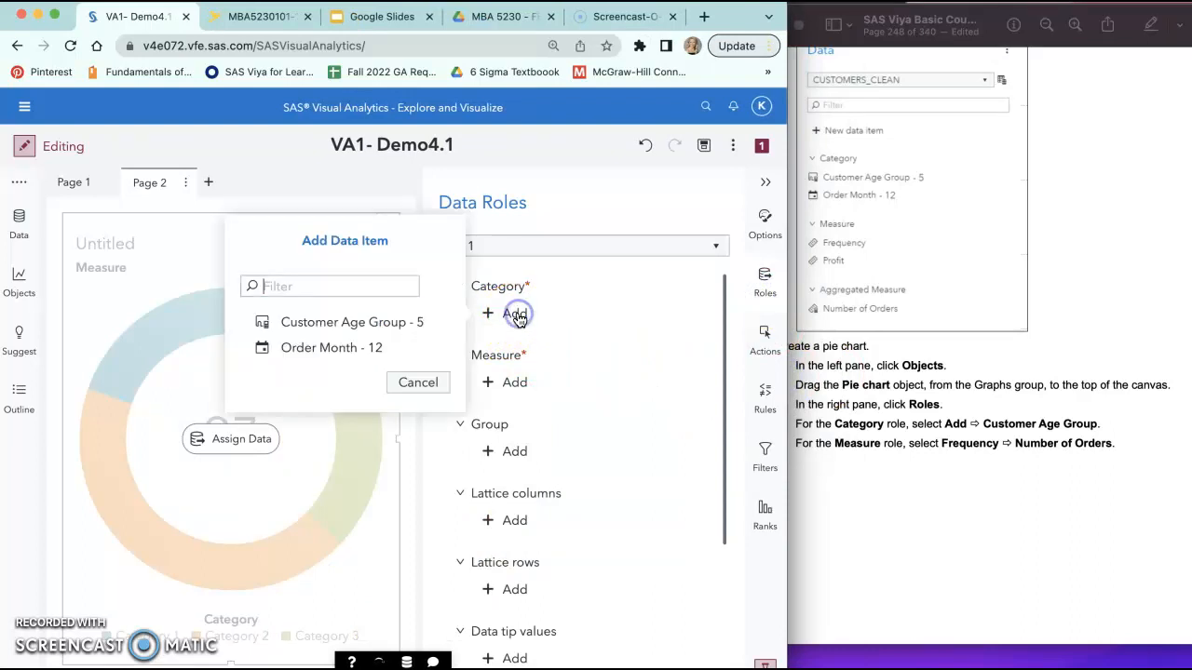
pyautogui.click(381, 321)
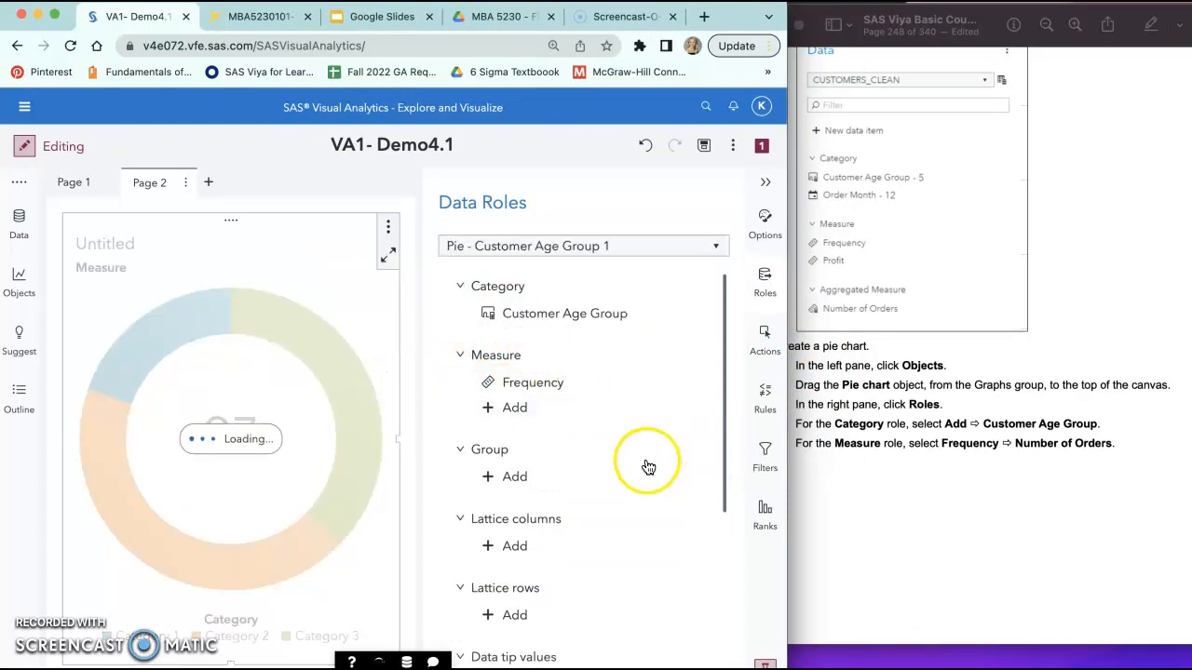
pyautogui.click(529, 385)
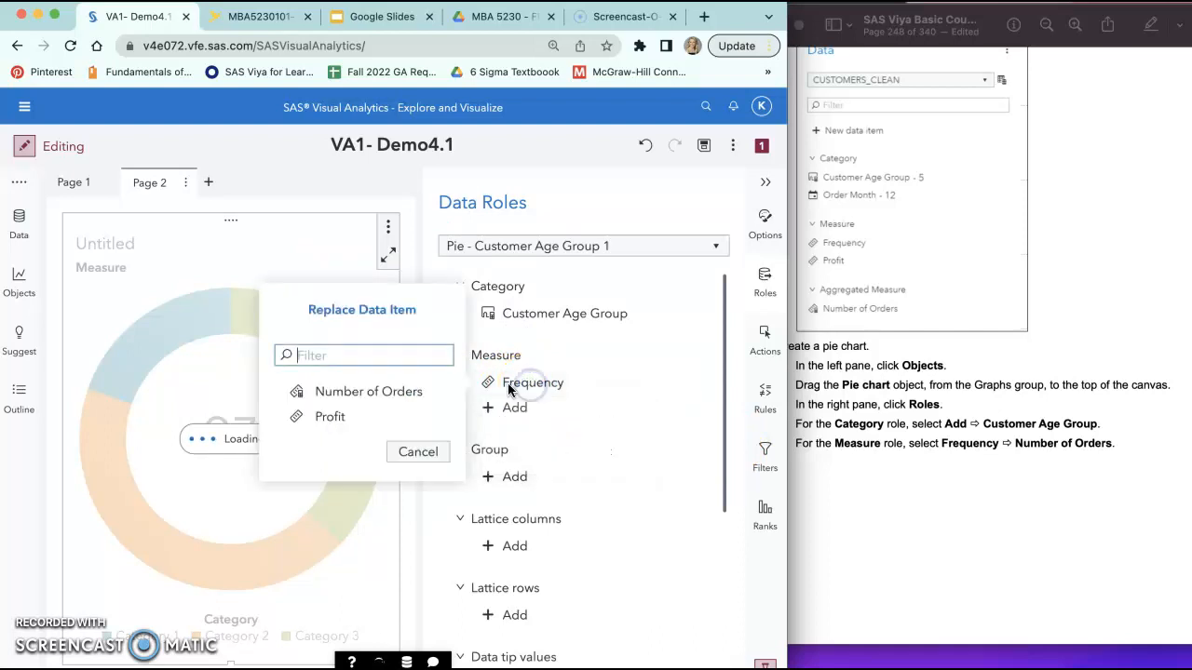
pyautogui.click(391, 396)
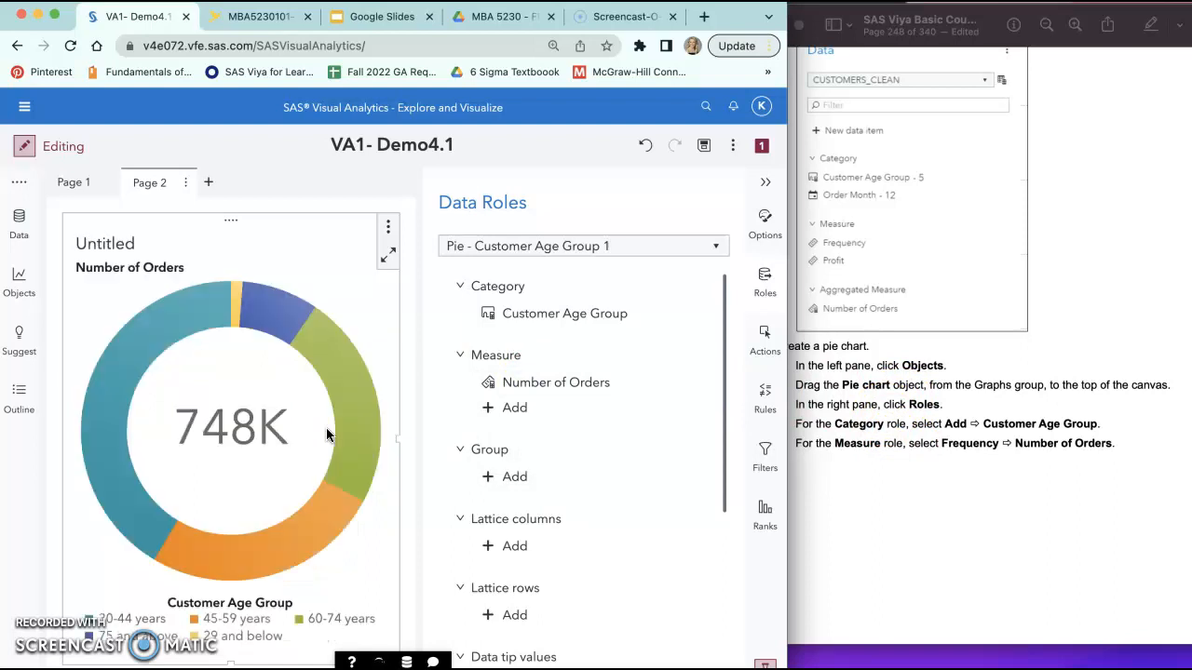
# Step: Compare the pie chart with the course guide's example and read the instructions for sorting by Customer Age Group
pyautogui.click(1087, 402)
pyautogui.scroll(-10, 1088, 402)
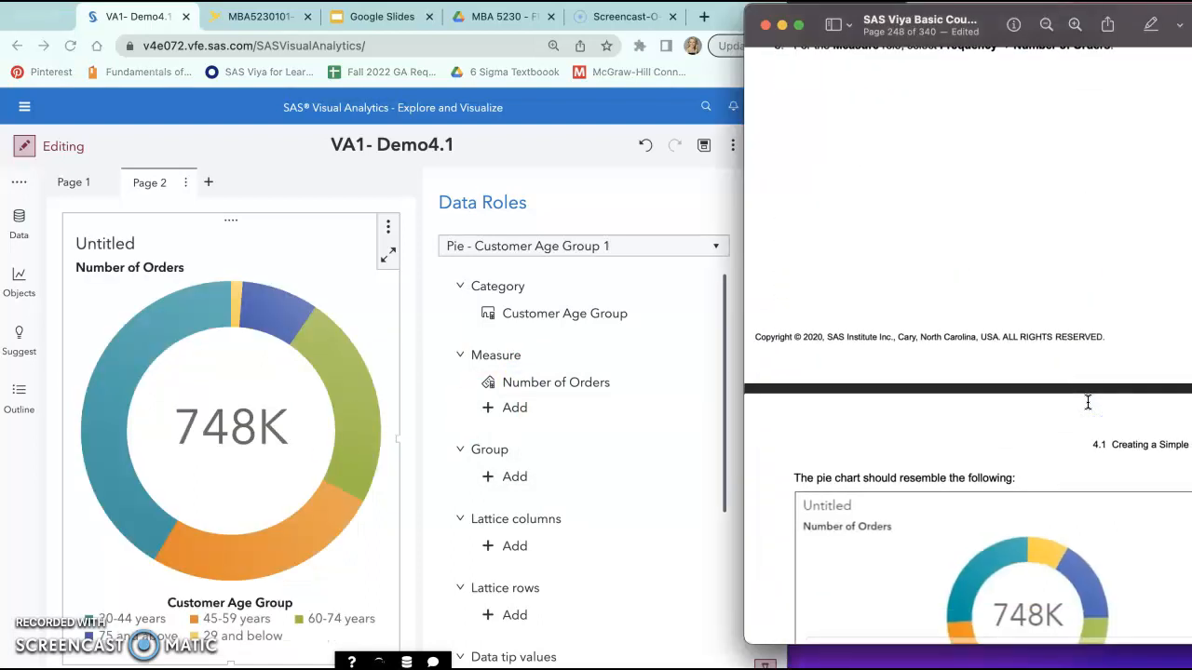
pyautogui.scroll(-3, 1087, 403)
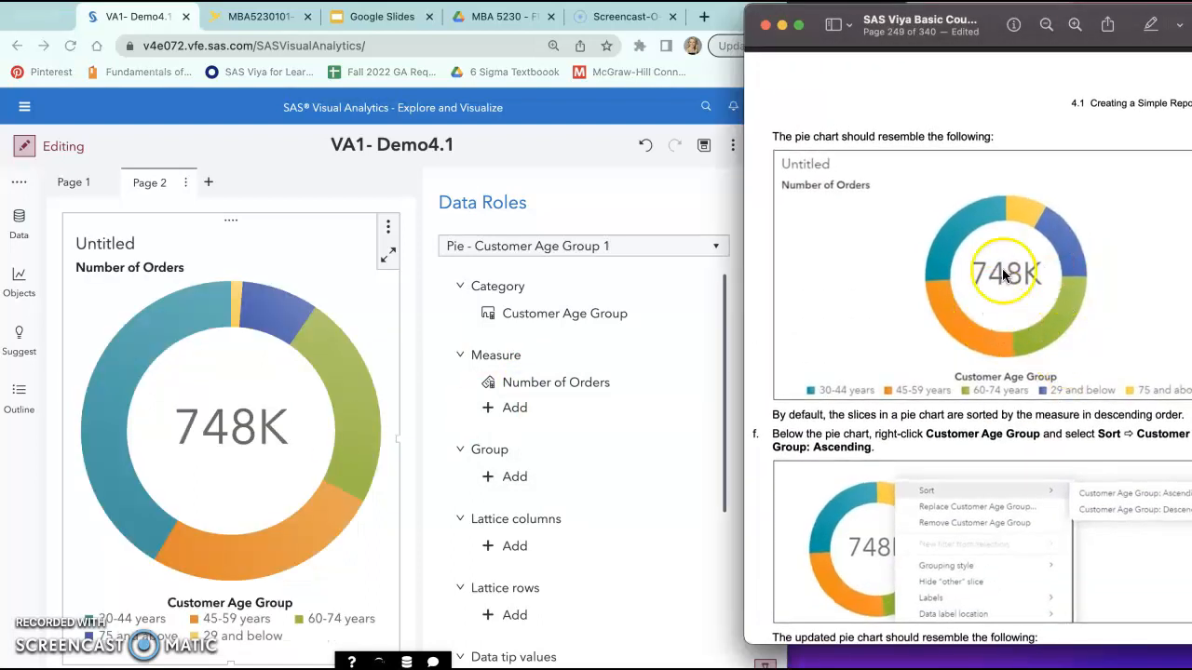
pyautogui.scroll(-1, 987, 354)
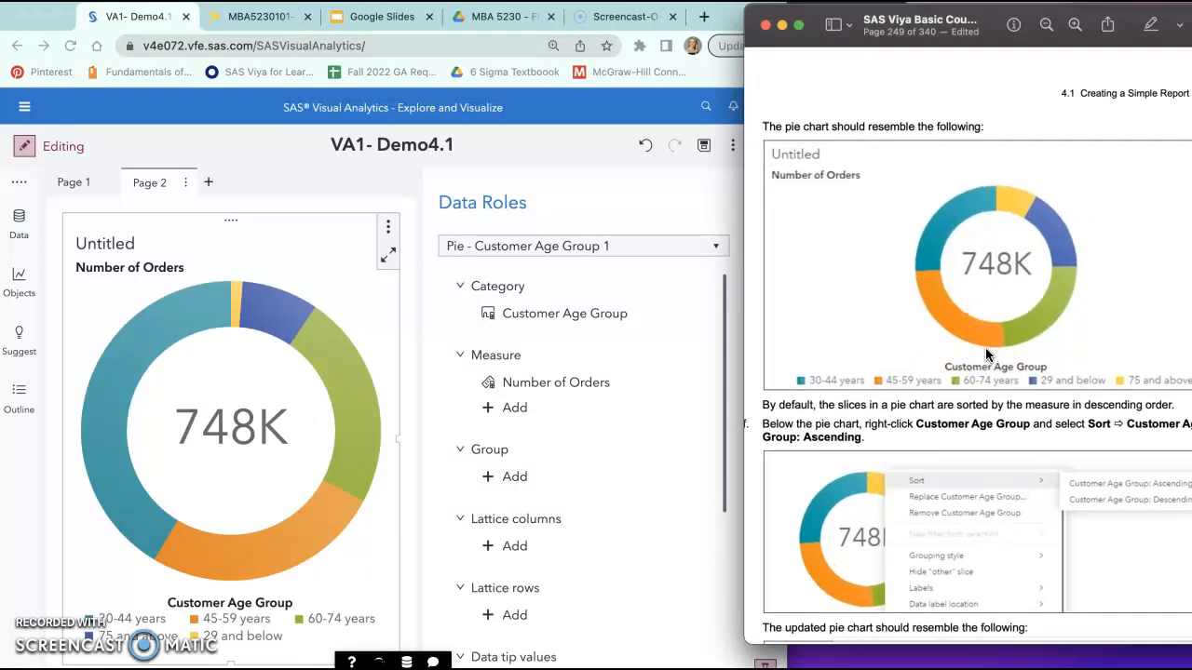
pyautogui.scroll(-5, 987, 353)
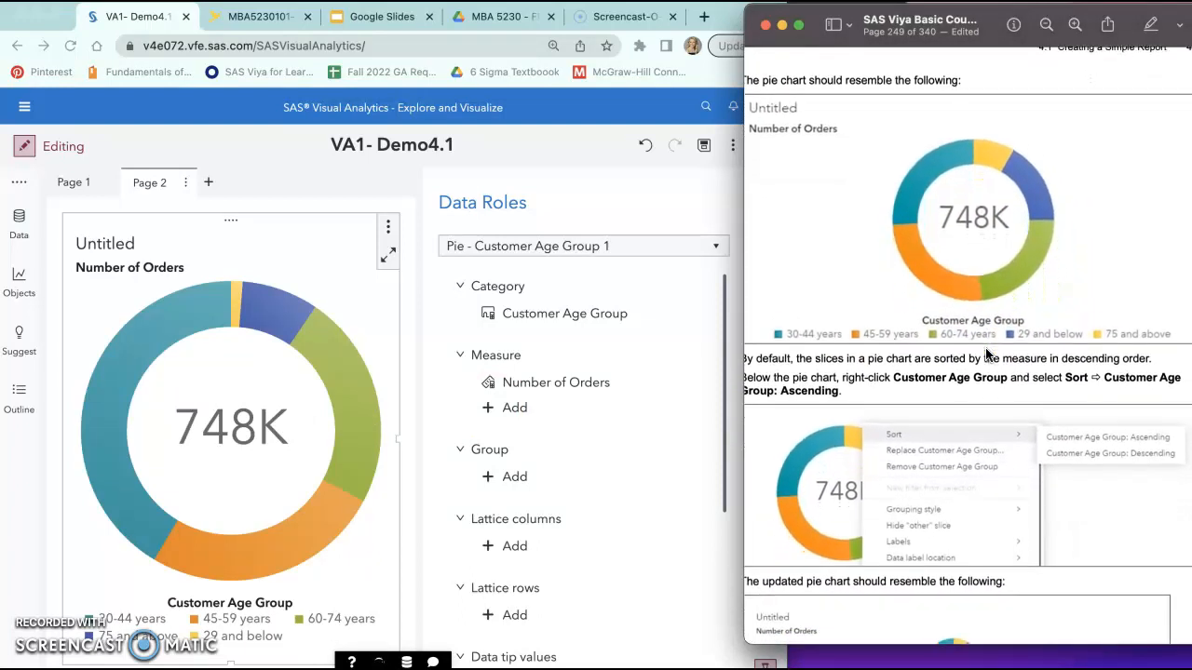
# Step: Sort the pie chart by Customer Age Group in ascending order, following the course guide
pyautogui.scroll(-1, 989, 354)
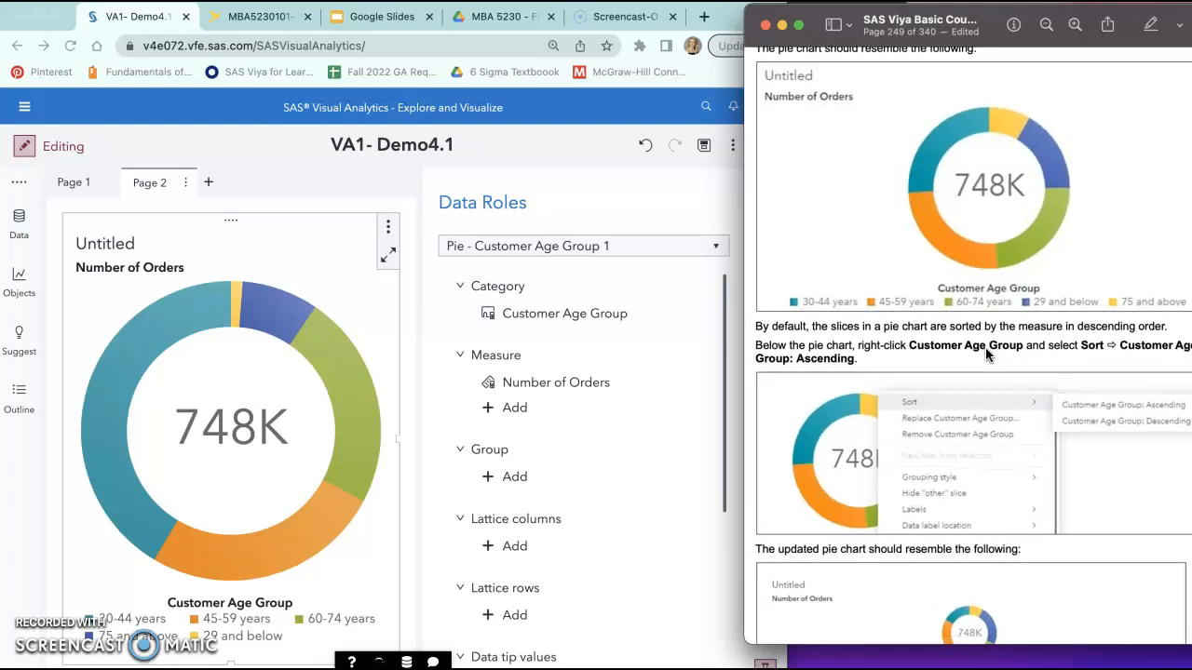
pyautogui.hscroll(-2, 985, 347)
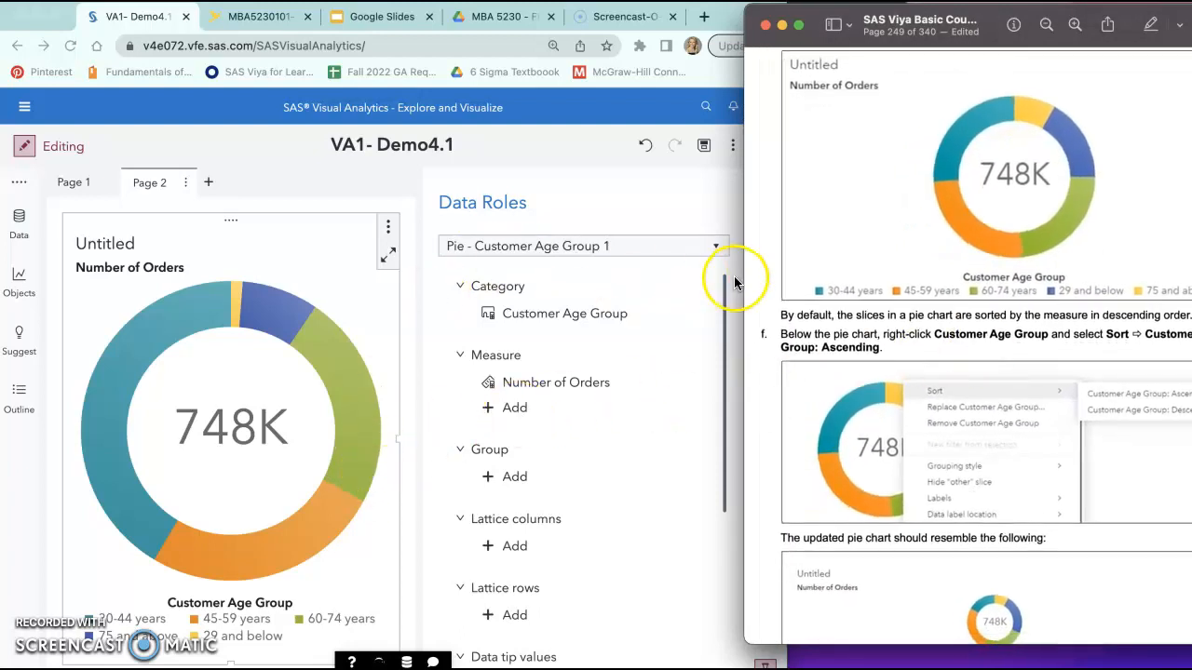
pyautogui.click(413, 192)
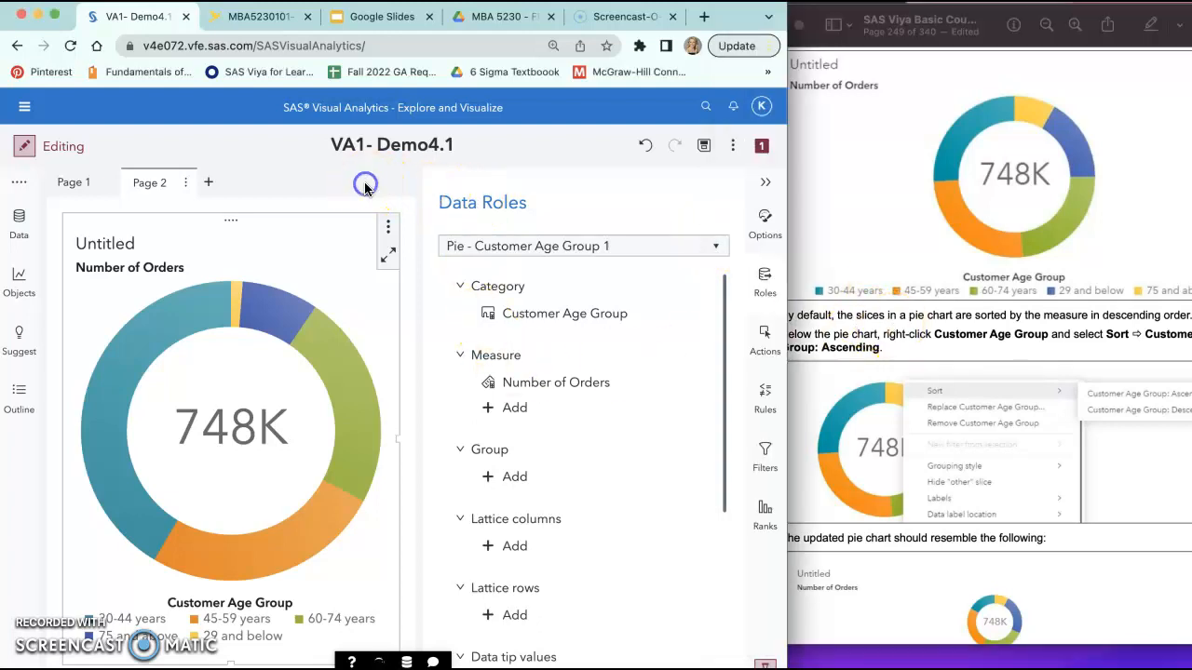
pyautogui.click(260, 559)
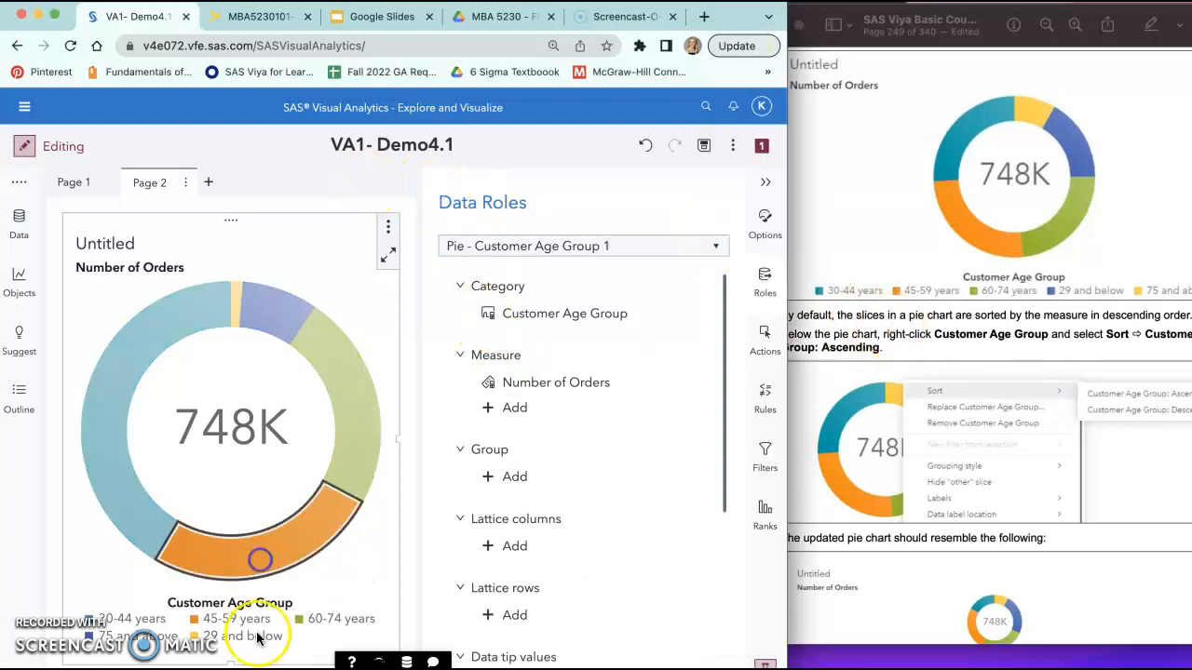
pyautogui.click(213, 604)
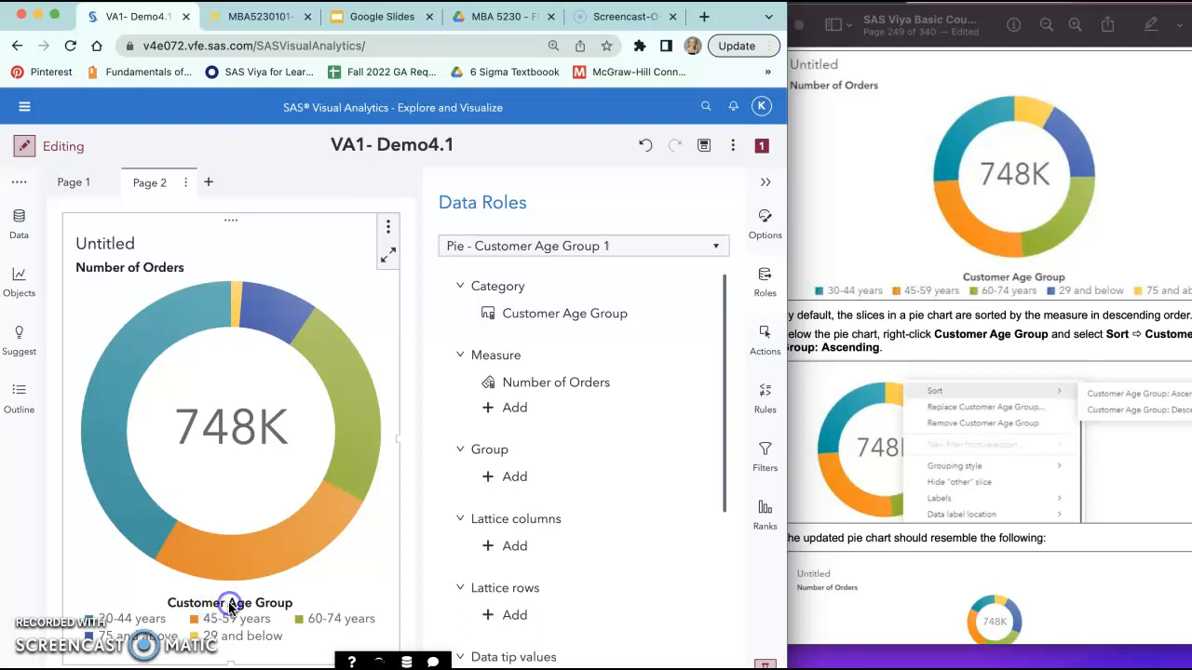
pyautogui.click(889, 455)
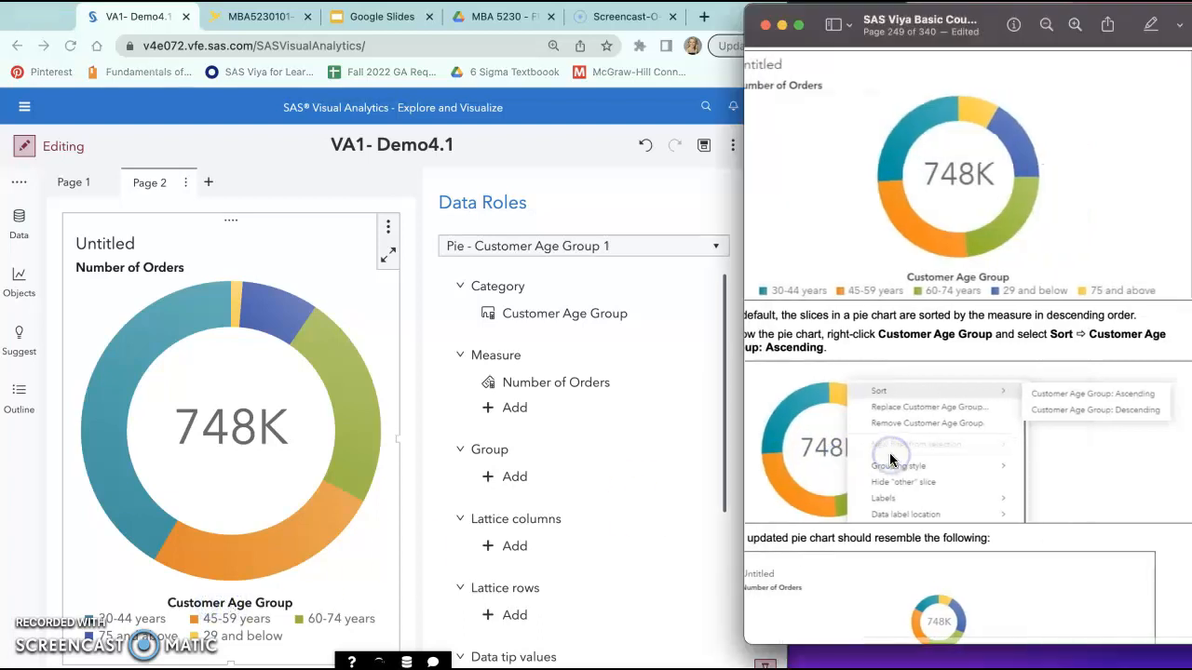
pyautogui.click(249, 605)
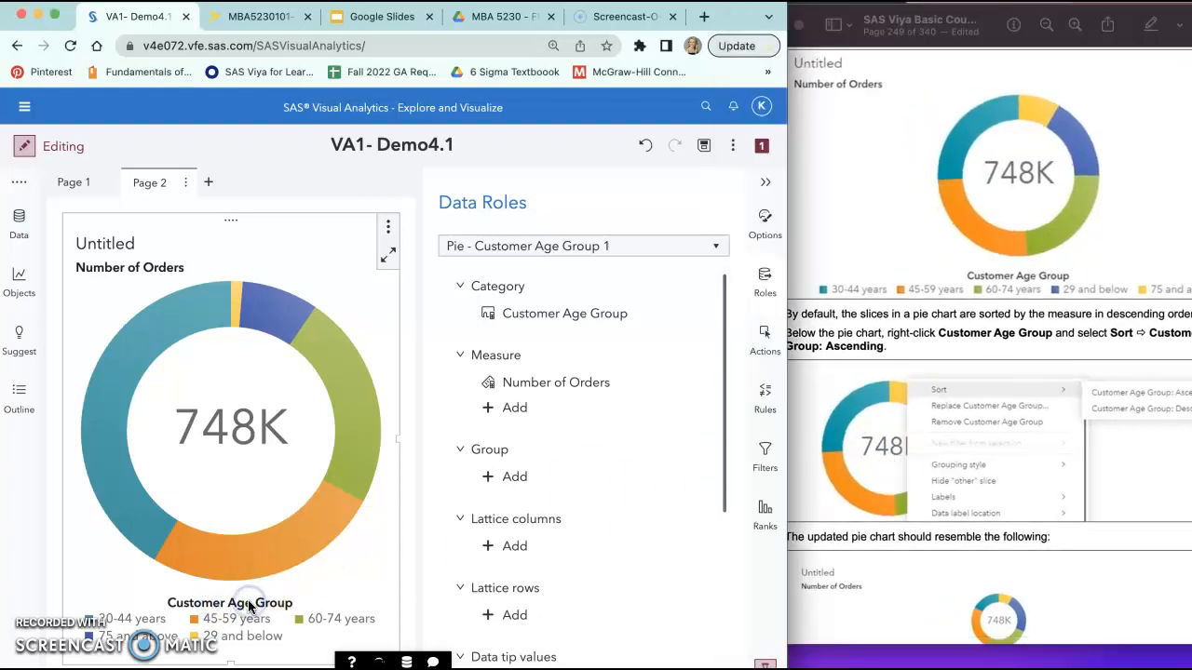
pyautogui.rightClick(249, 606)
pyautogui.moveTo(341, 234)
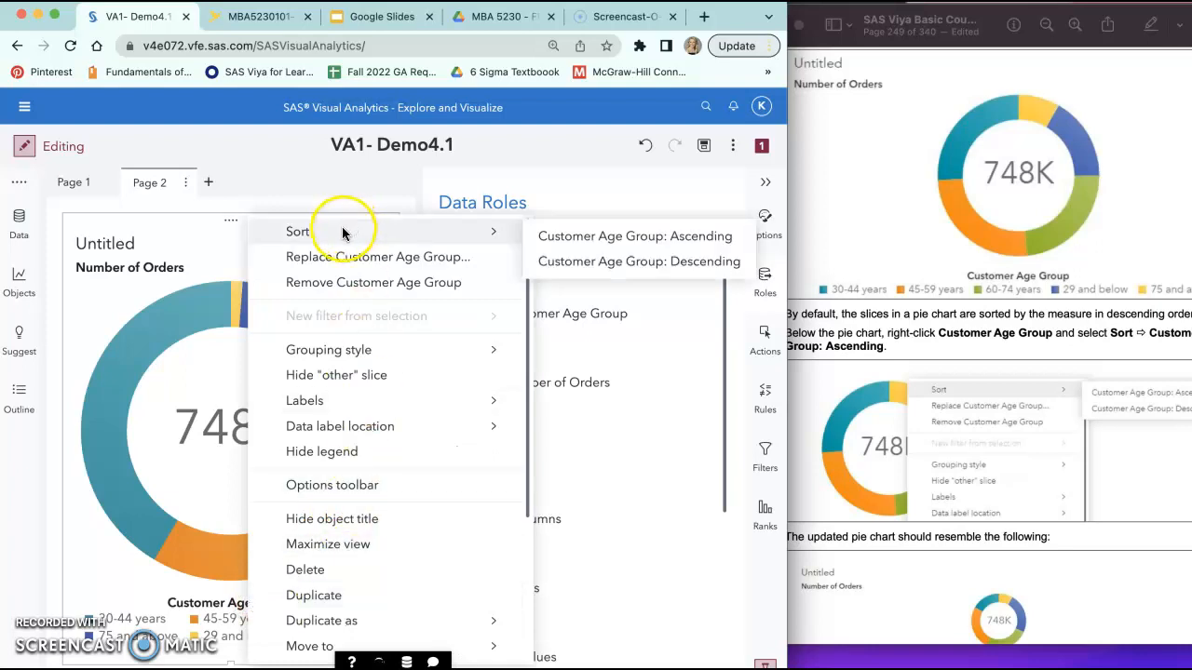
pyautogui.click(575, 245)
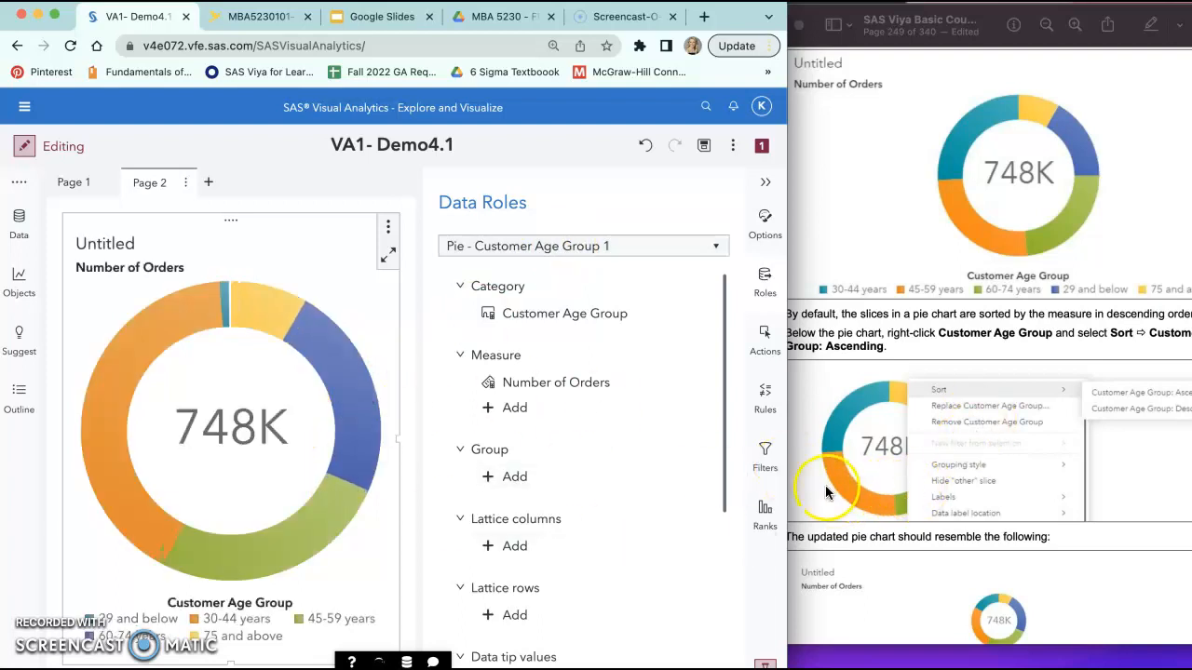
# Step: Compare the sorted pie chart with the course guide's updated example and recheck its ascending Customer Age Group sort
pyautogui.click(848, 477)
pyautogui.scroll(-5, 848, 477)
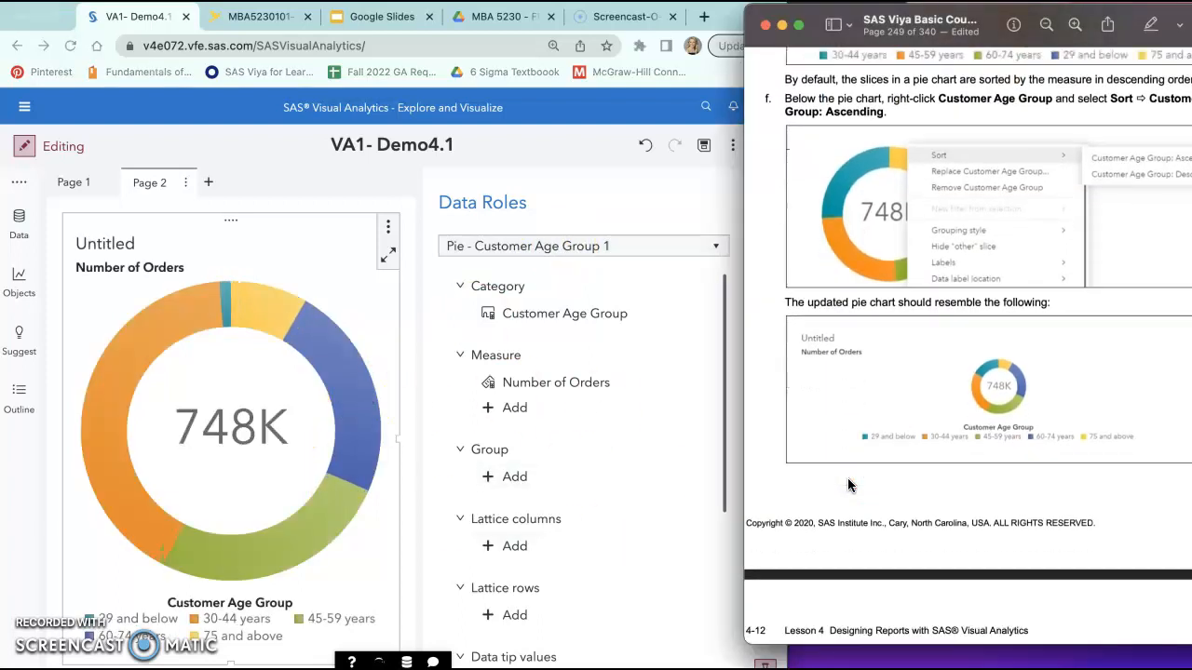
pyautogui.scroll(-1, 980, 421)
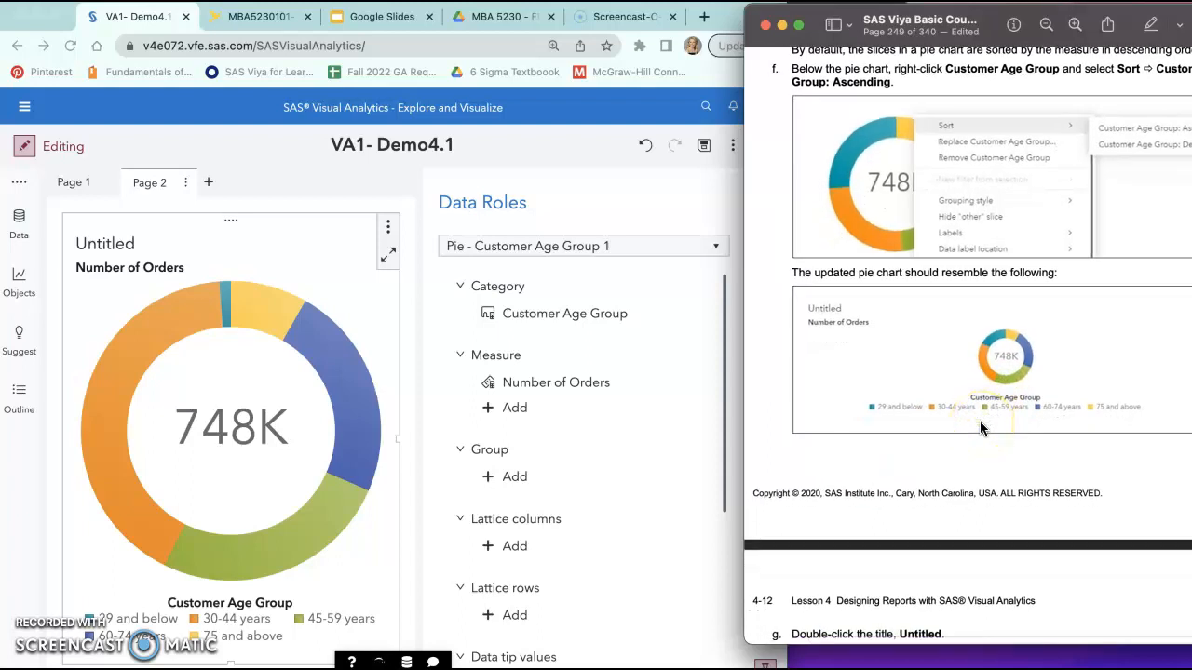
pyautogui.scroll(3, 980, 421)
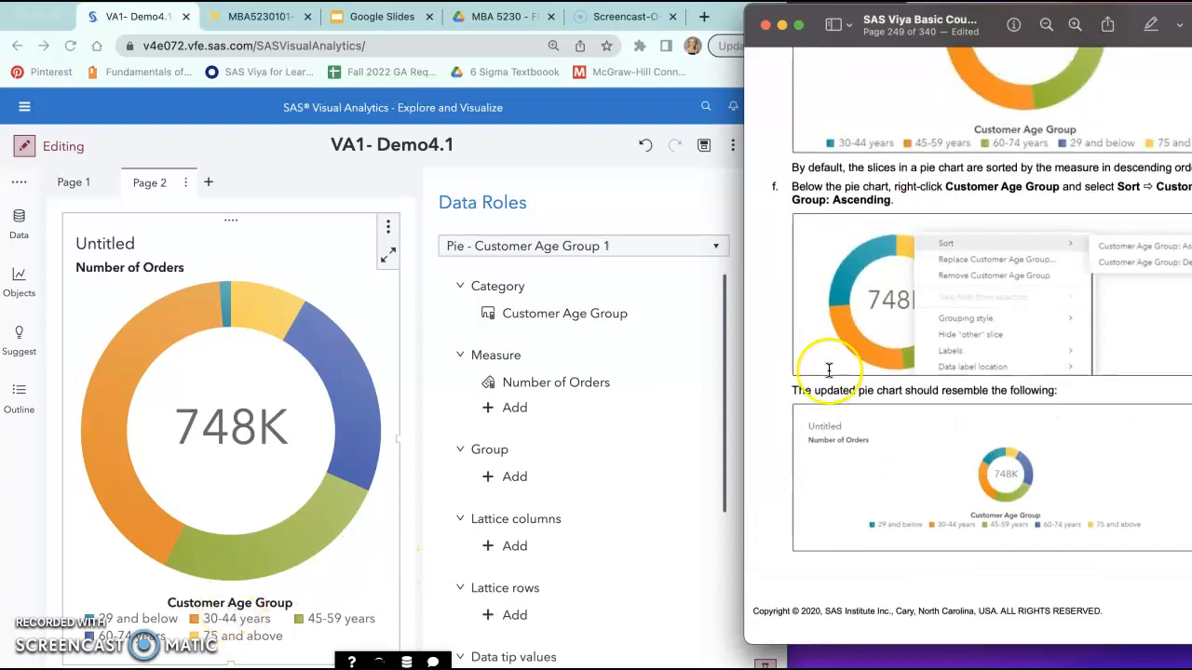
pyautogui.scroll(1, 833, 368)
pyautogui.hscroll(2, 833, 368)
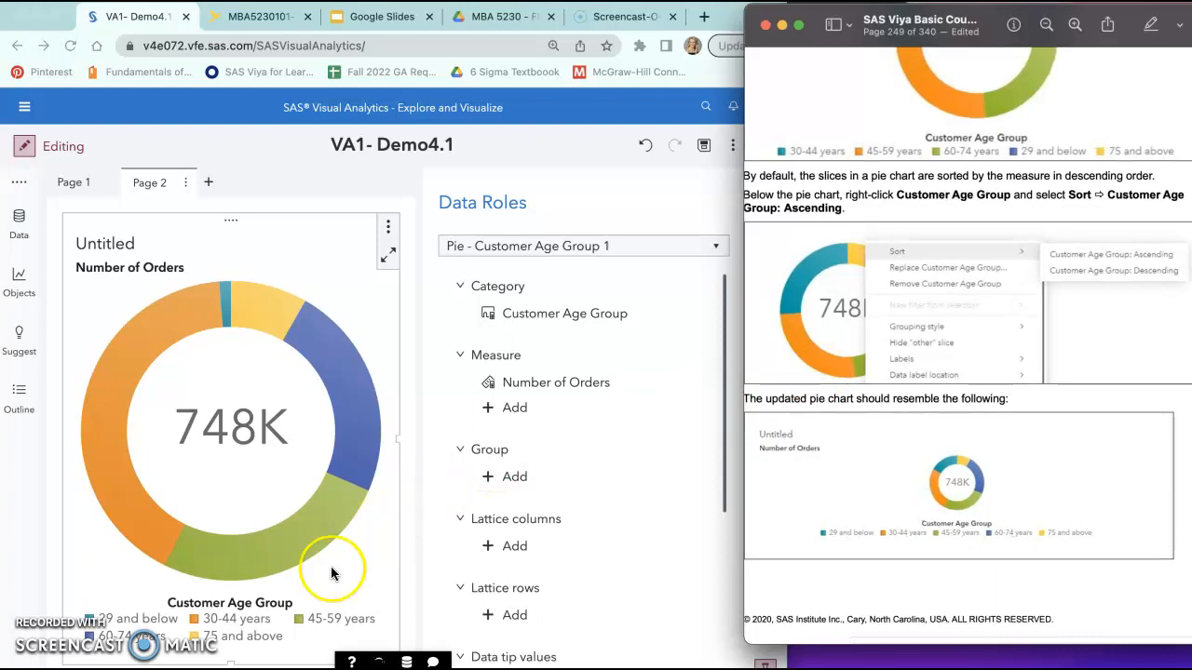
pyautogui.click(278, 607)
pyautogui.rightClick(279, 607)
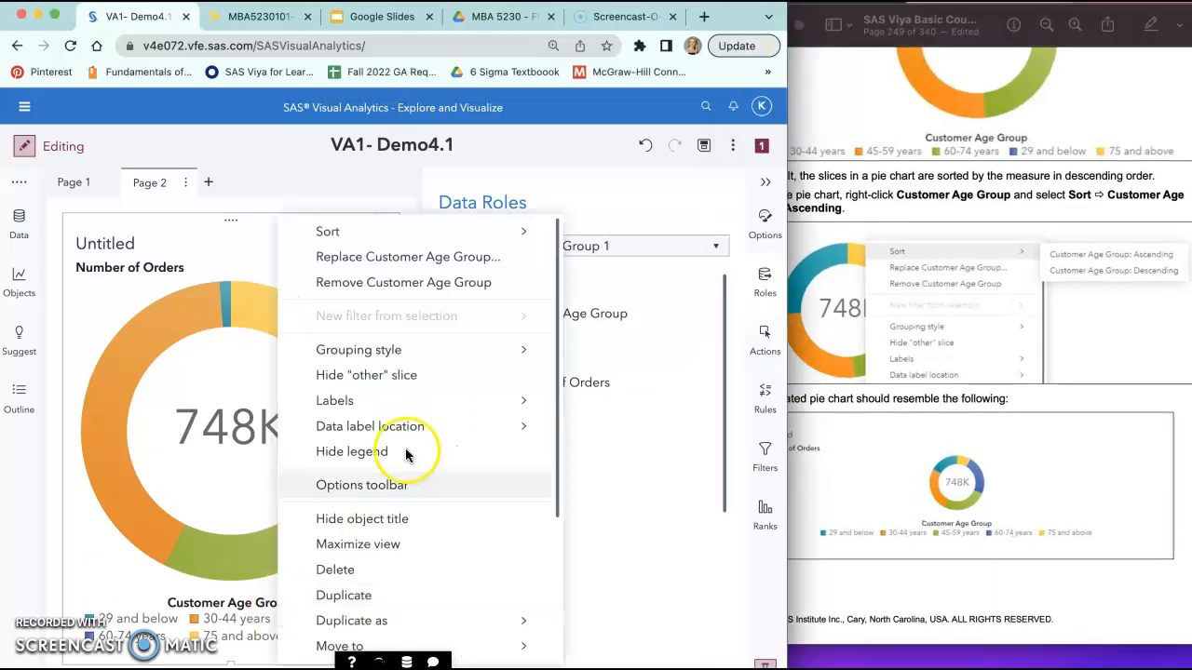
pyautogui.click(399, 233)
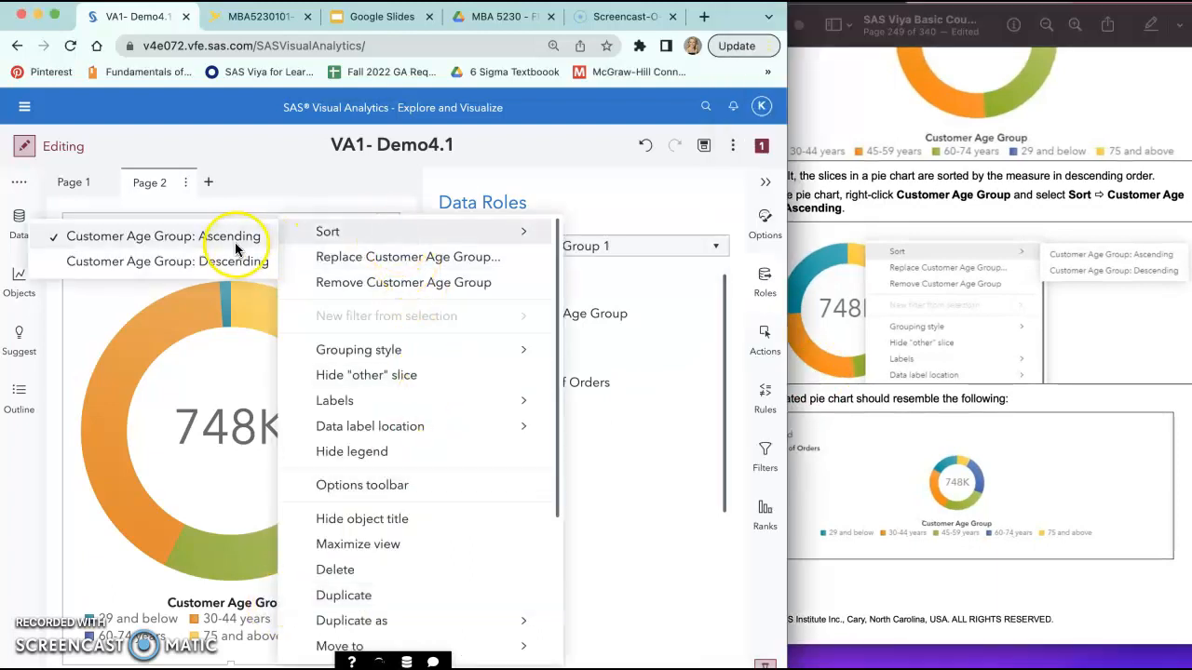
pyautogui.click(163, 236)
# Step: Replace the pie chart's Untitled title with Number of Orders by Customer Age Group, as the course guide instructs
pyautogui.click(946, 417)
pyautogui.scroll(-2, 946, 417)
pyautogui.scroll(-10, 946, 417)
pyautogui.hscroll(-2, 946, 417)
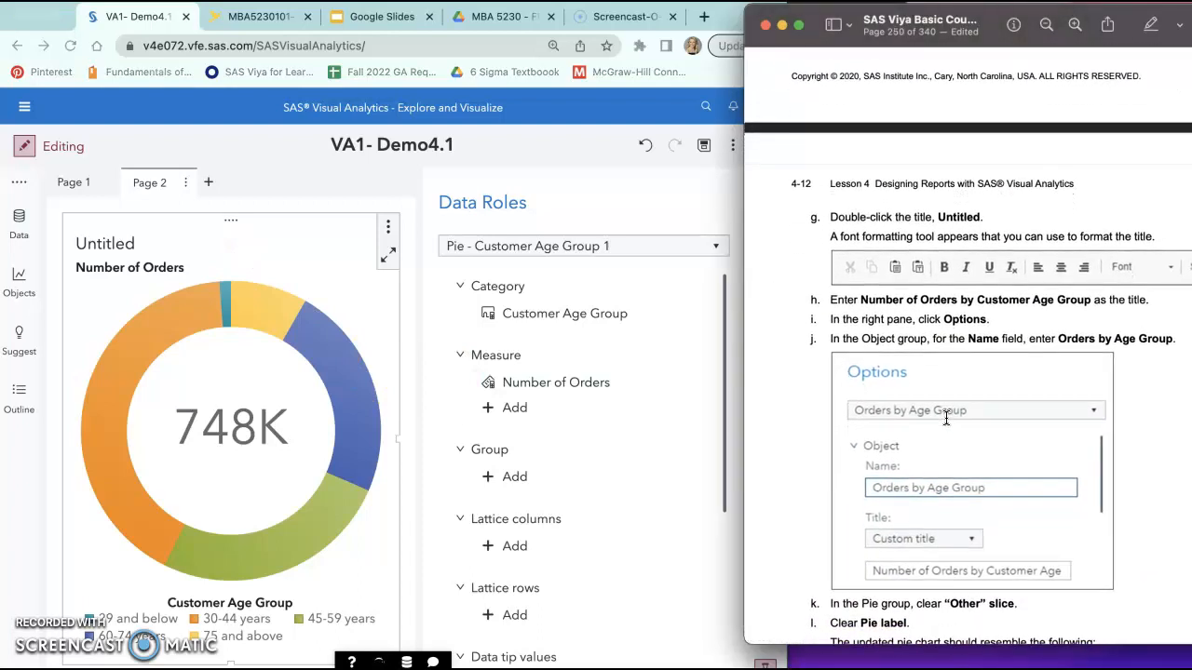
pyautogui.click(109, 243)
pyautogui.doubleClick(110, 242)
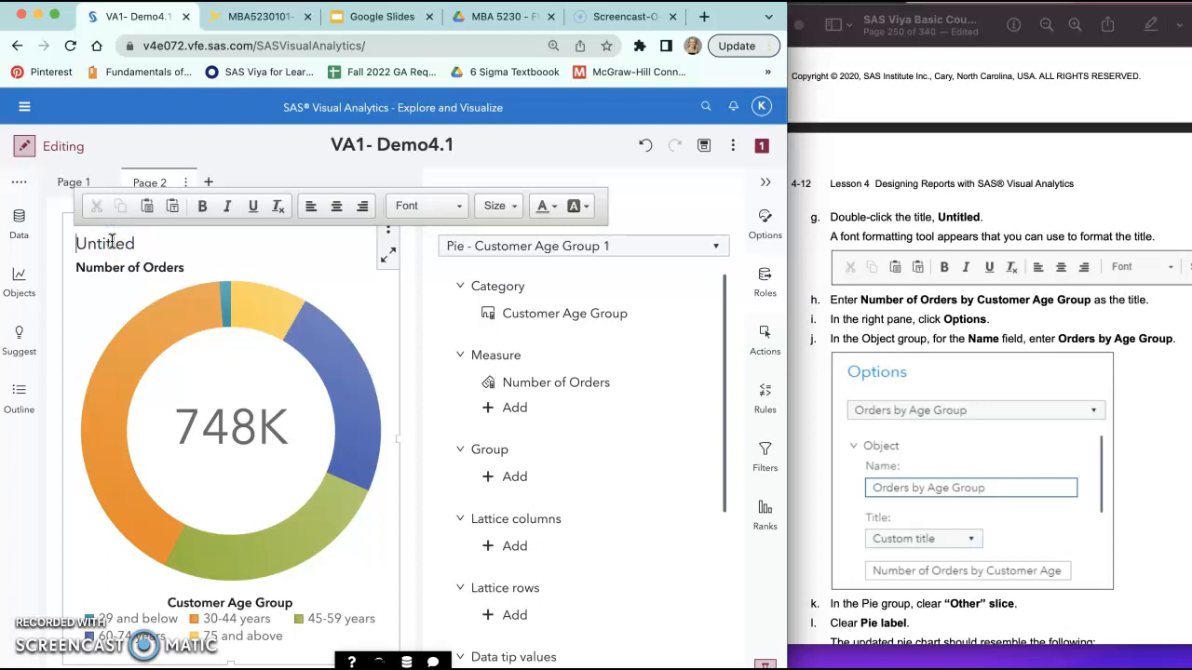
pyautogui.click(151, 244)
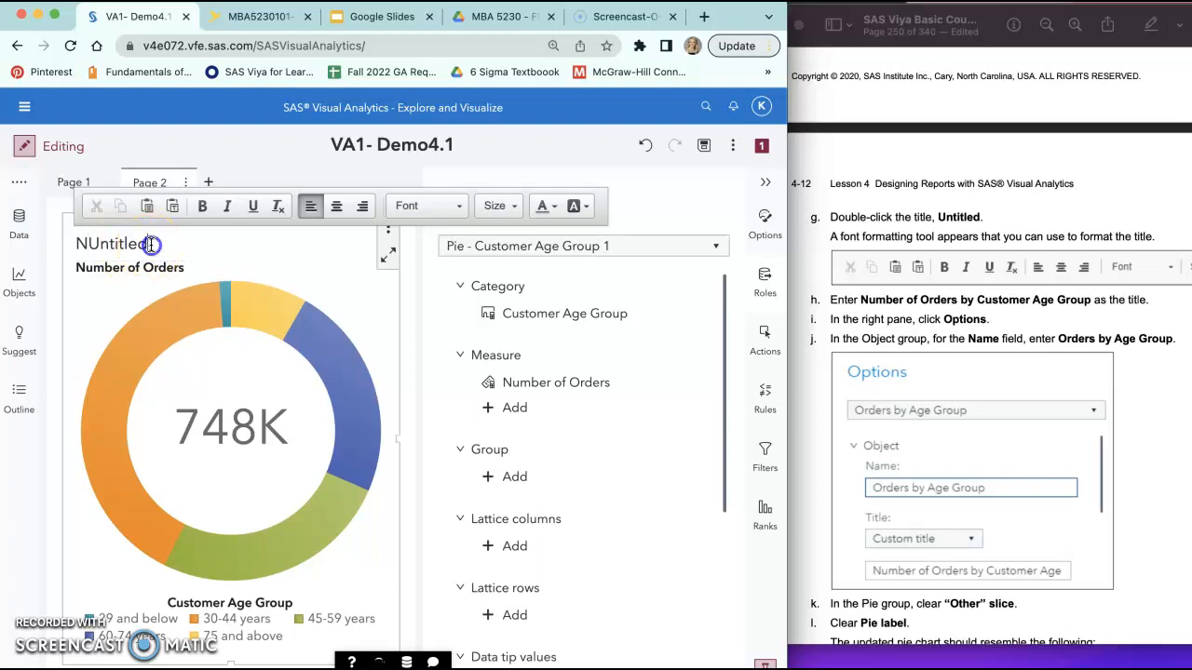
pyautogui.write('Number of Orders by Customer Age')
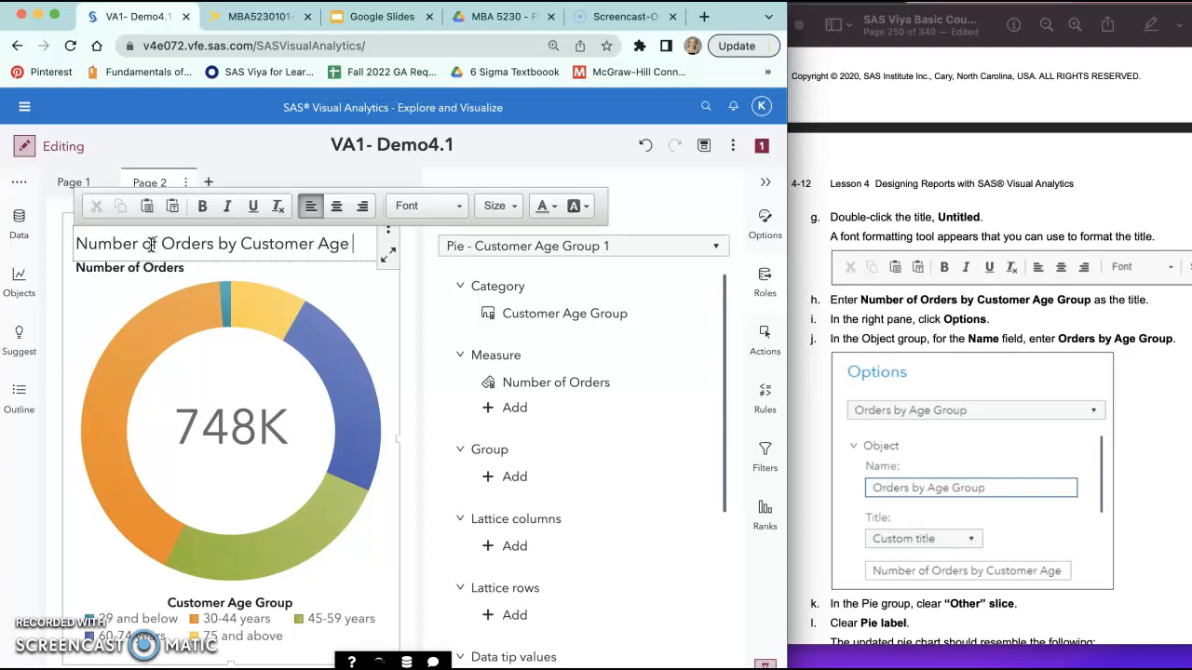
pyautogui.write('oup')
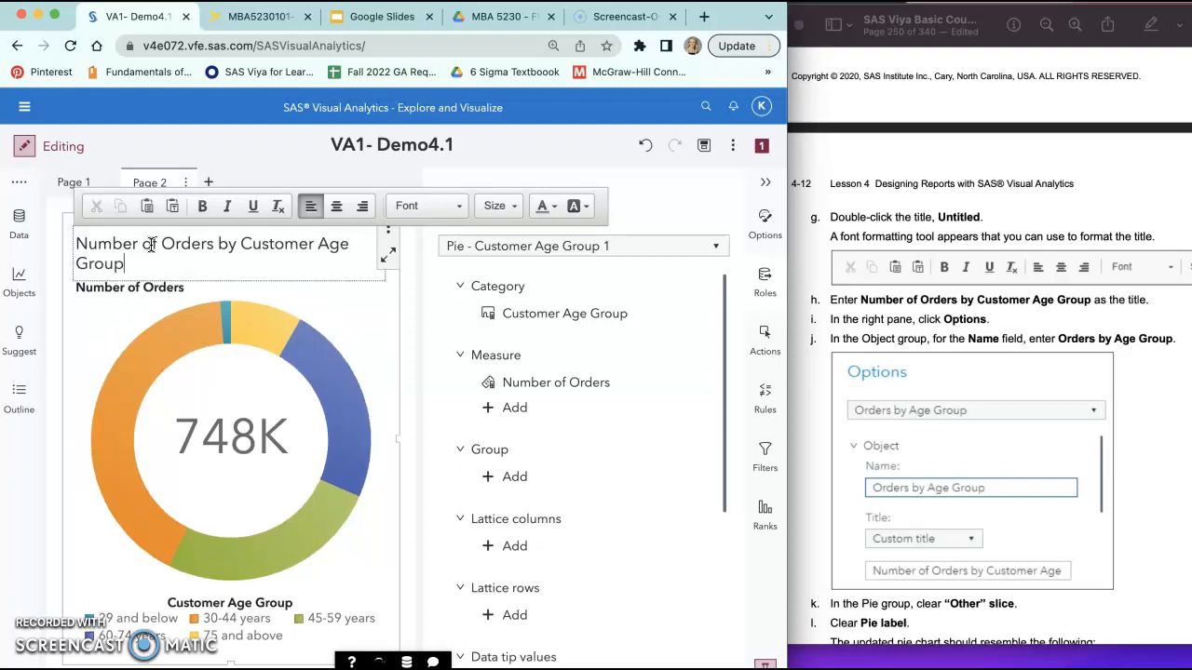
pyautogui.click(130, 253)
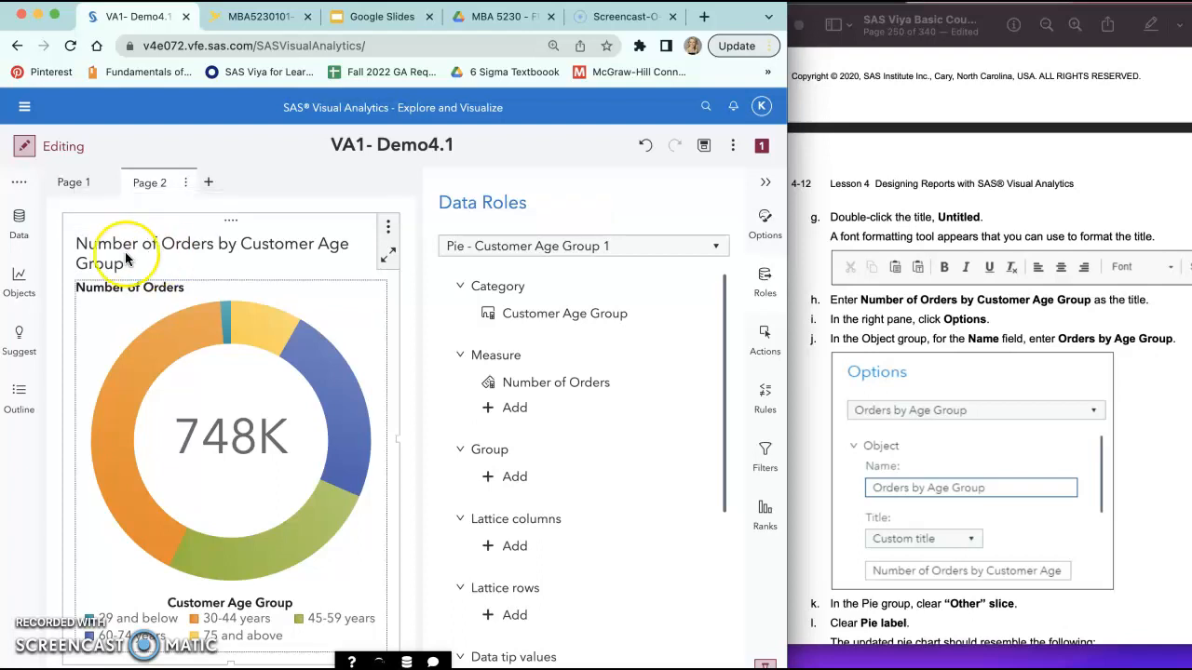
# Step: Set the pie chart's object name to Orders by Age Group in its options
pyautogui.click(766, 224)
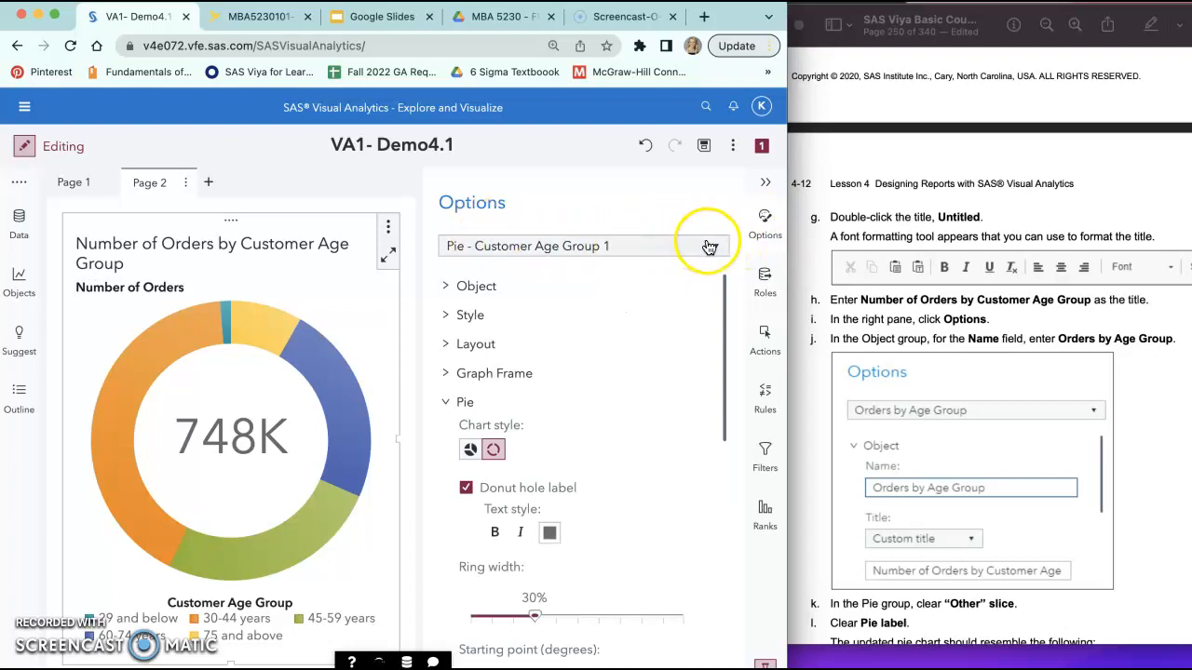
pyautogui.scroll(-1, 637, 333)
pyautogui.scroll(1, 638, 335)
pyautogui.scroll(-1, 631, 356)
pyautogui.scroll(1, 630, 357)
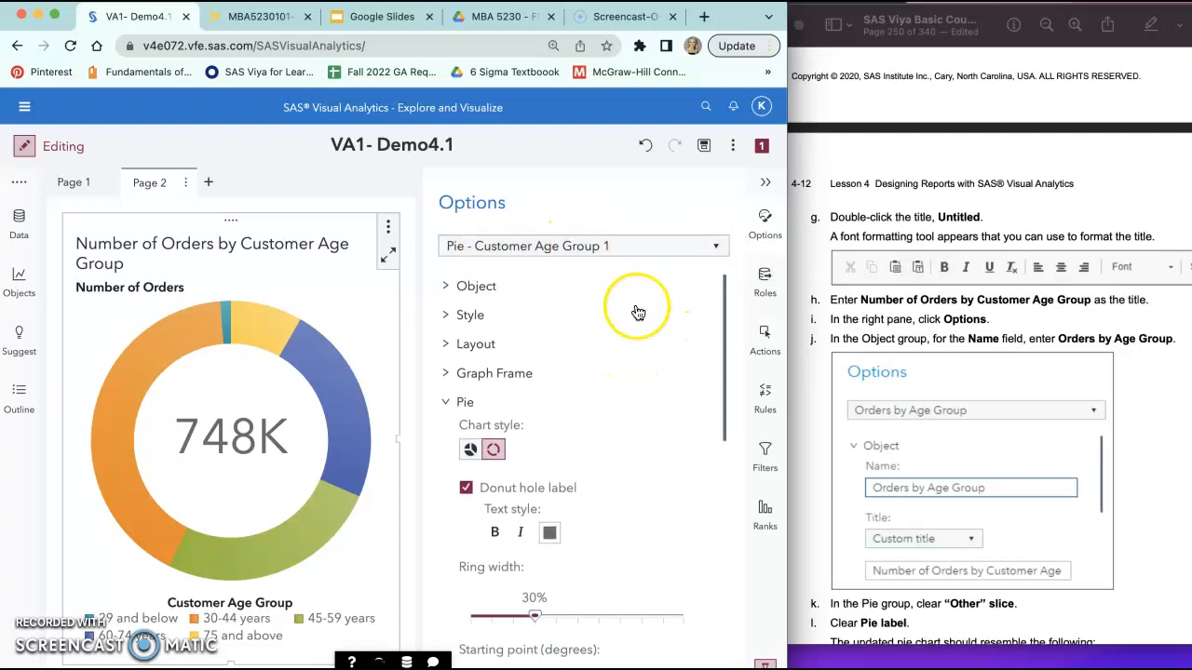
pyautogui.click(447, 286)
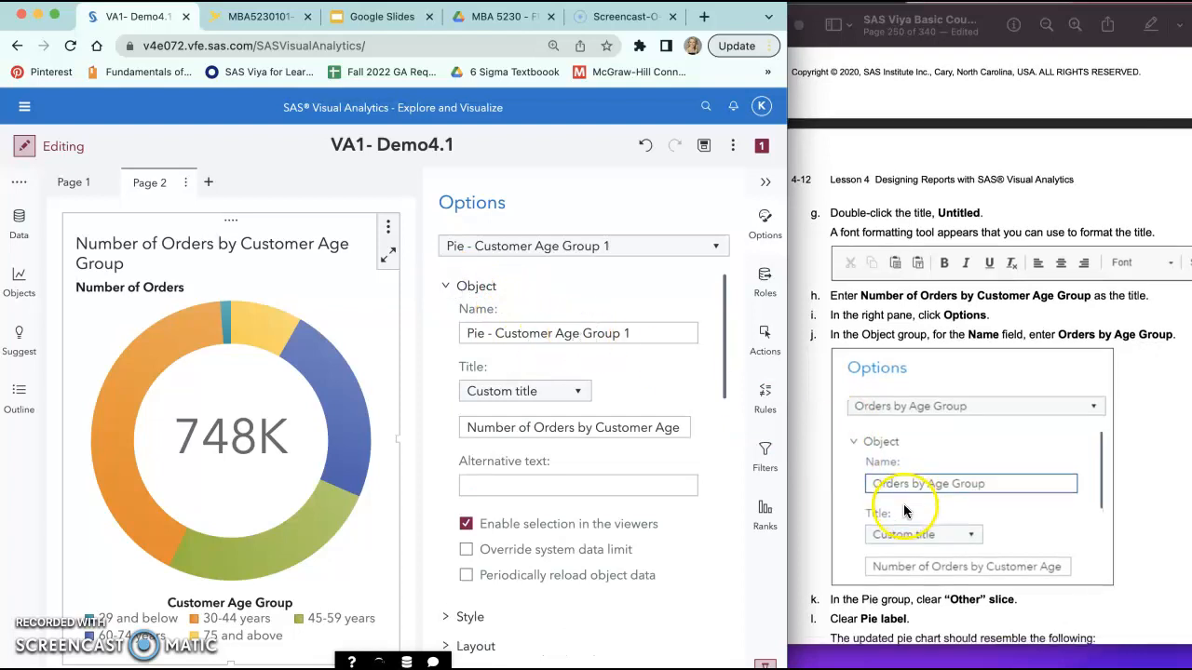
pyautogui.scroll(-1, 907, 508)
pyautogui.click(647, 333)
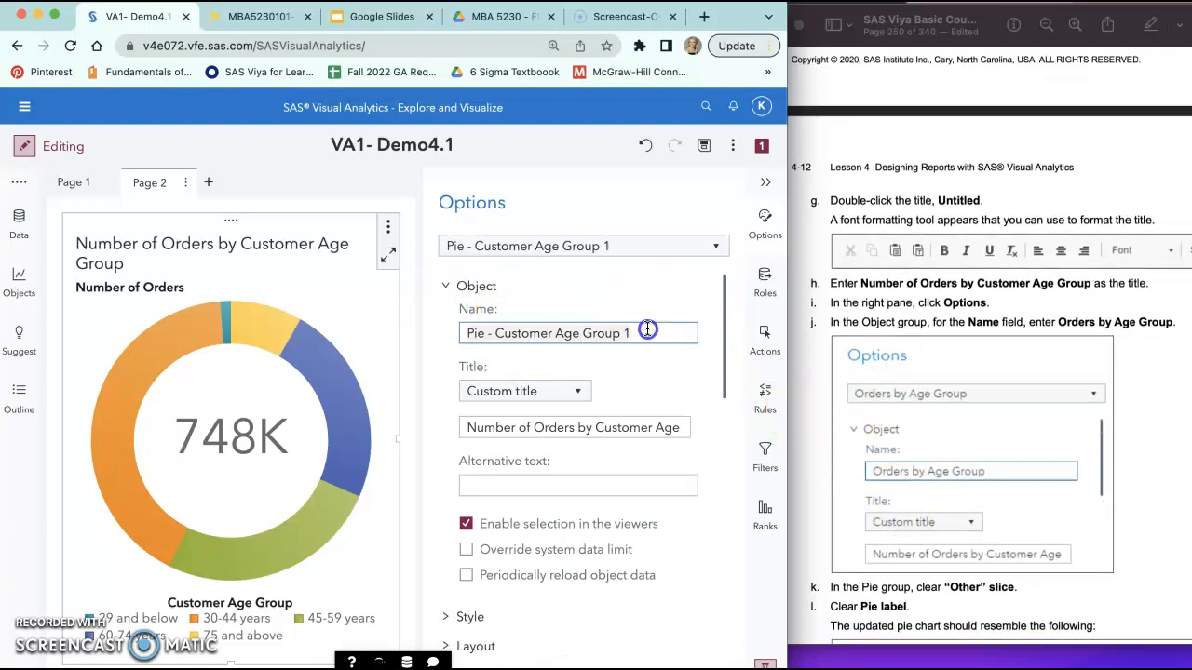
pyautogui.hotkey('ctrl', 'a')
pyautogui.write('O')
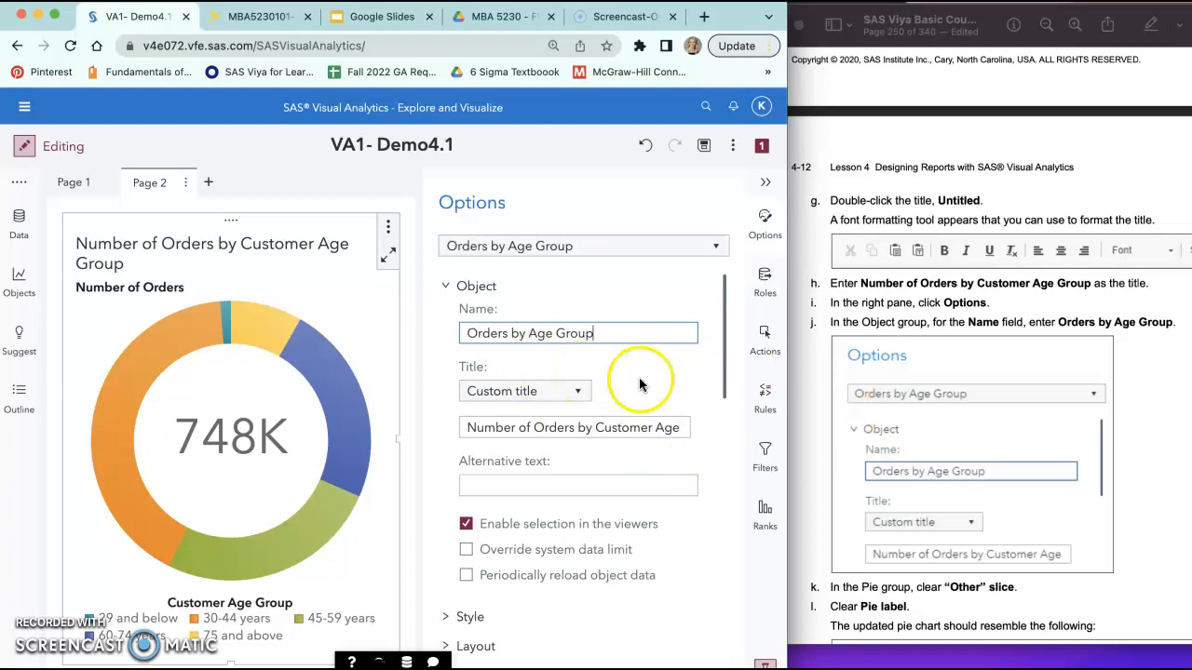
# Step: Read the course guide's instructions for clearing the "Other" slice and pie label, and locate the chart's Pie options
pyautogui.scroll(-3, 861, 489)
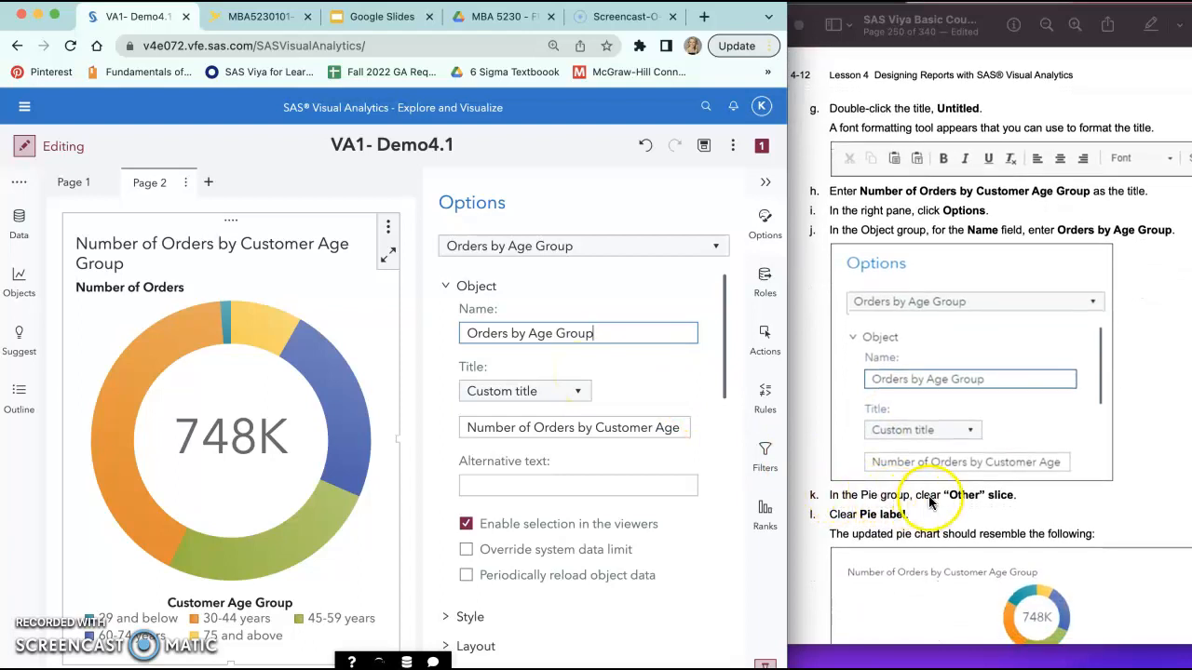
pyautogui.scroll(-1, 548, 328)
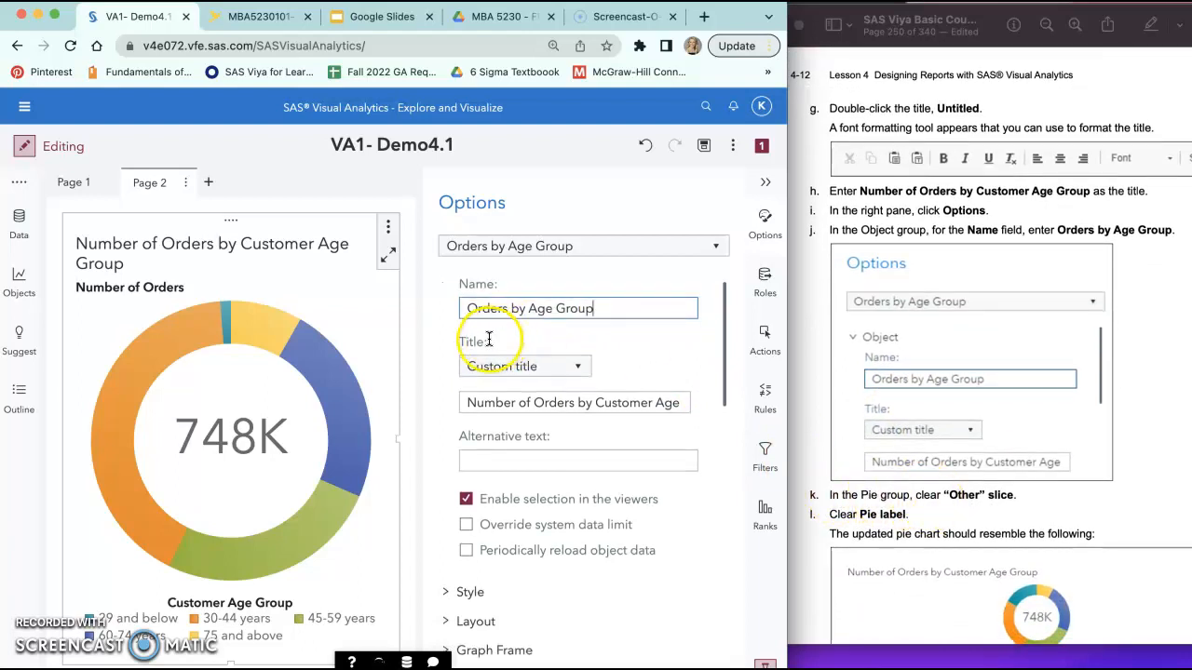
pyautogui.scroll(1, 490, 339)
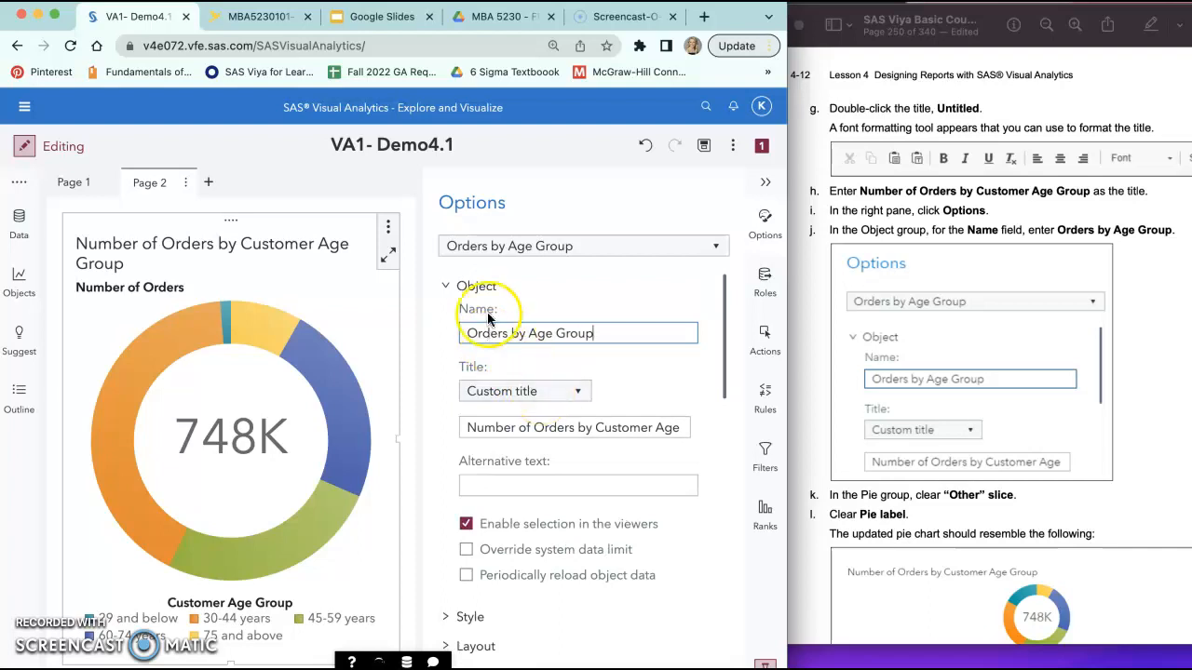
pyautogui.scroll(-1, 495, 434)
pyautogui.scroll(1, 425, 279)
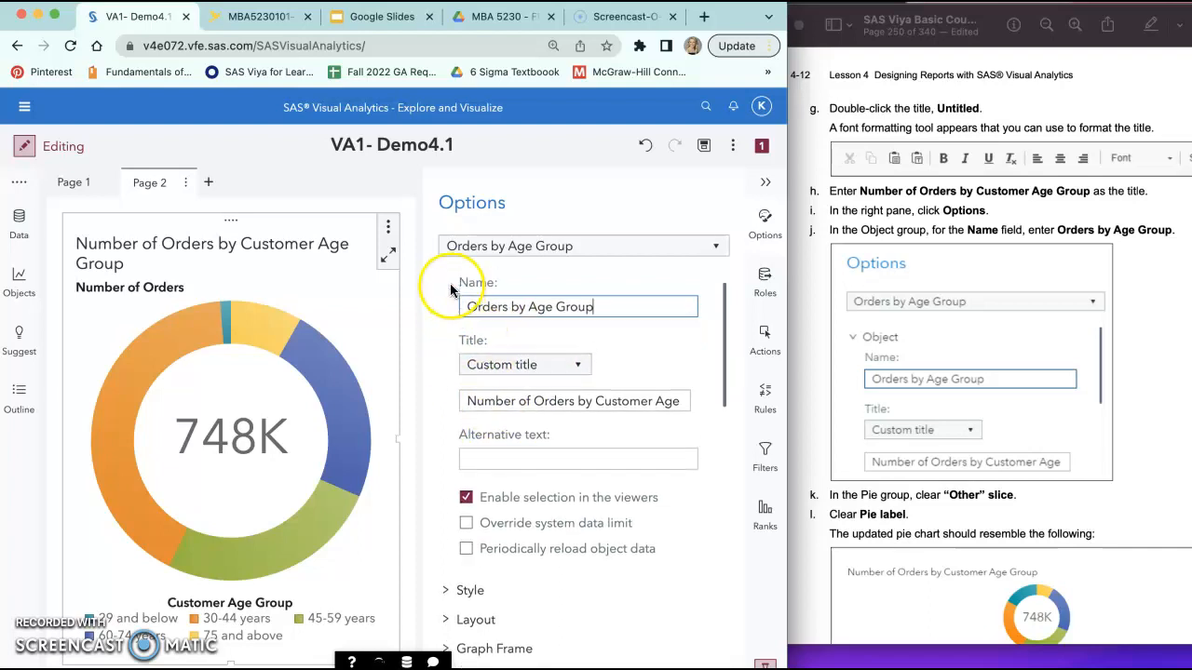
pyautogui.click(444, 285)
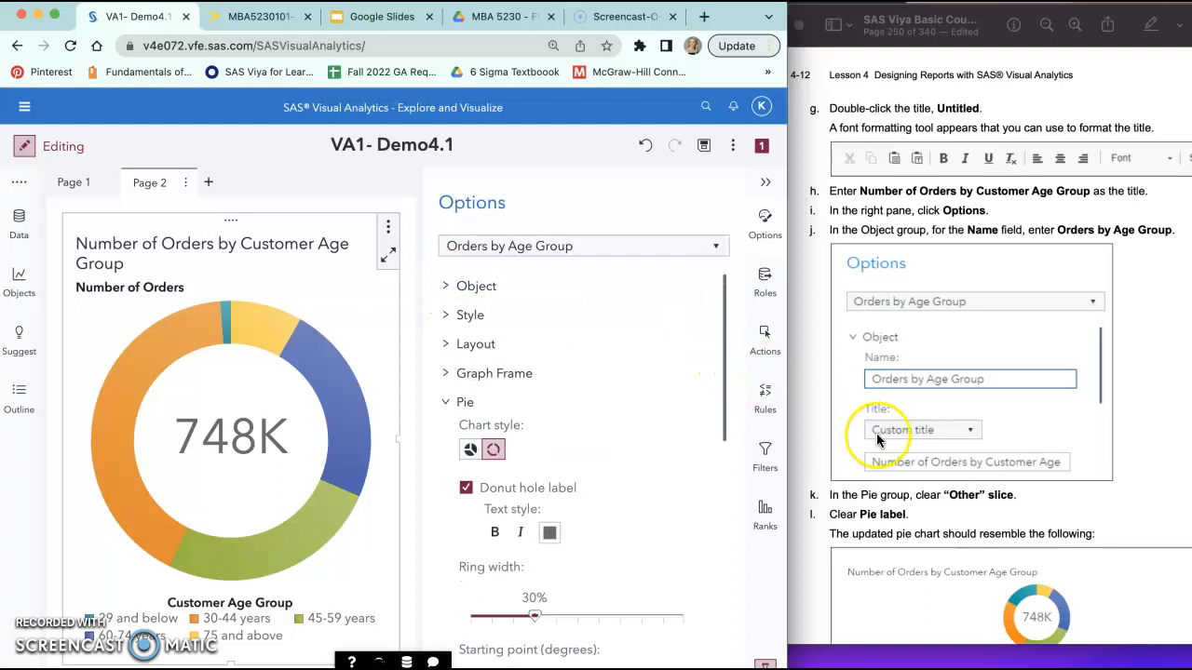
pyautogui.scroll(-3, 877, 435)
pyautogui.scroll(-4, 877, 440)
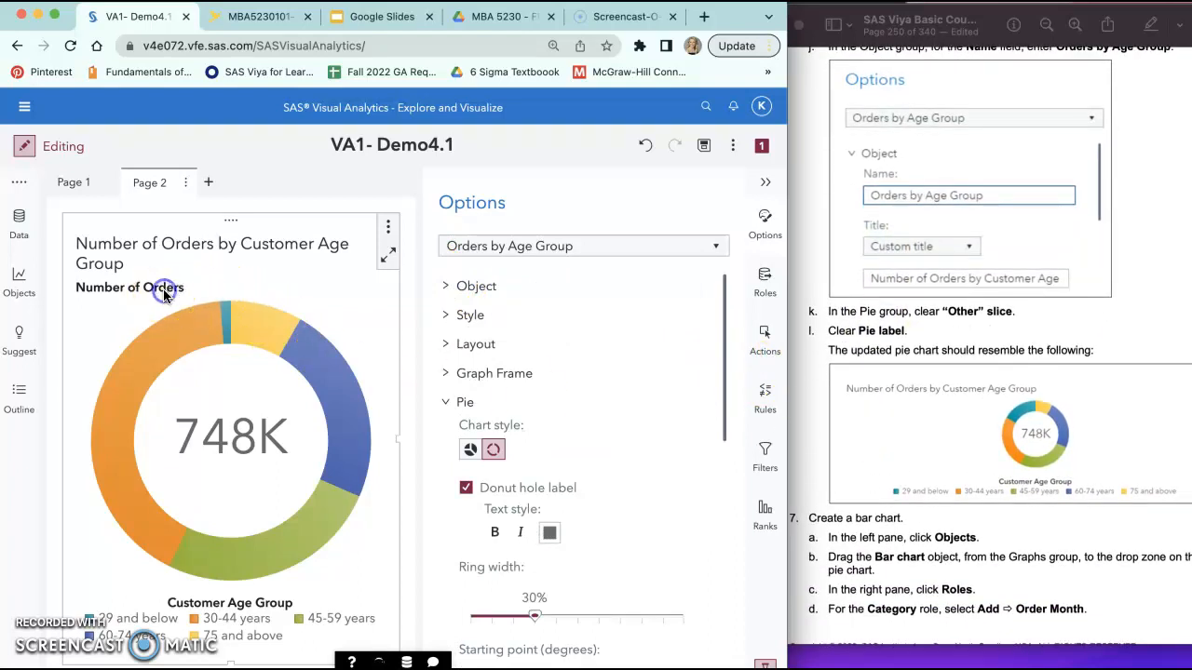
pyautogui.click(387, 229)
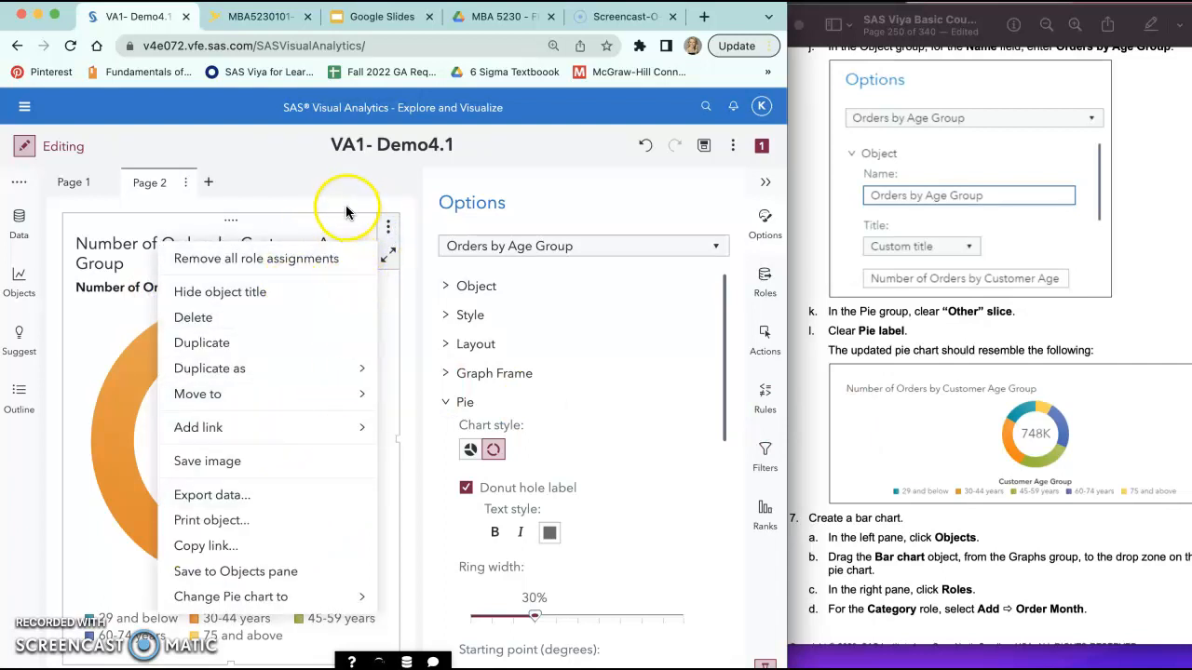
pyautogui.click(325, 186)
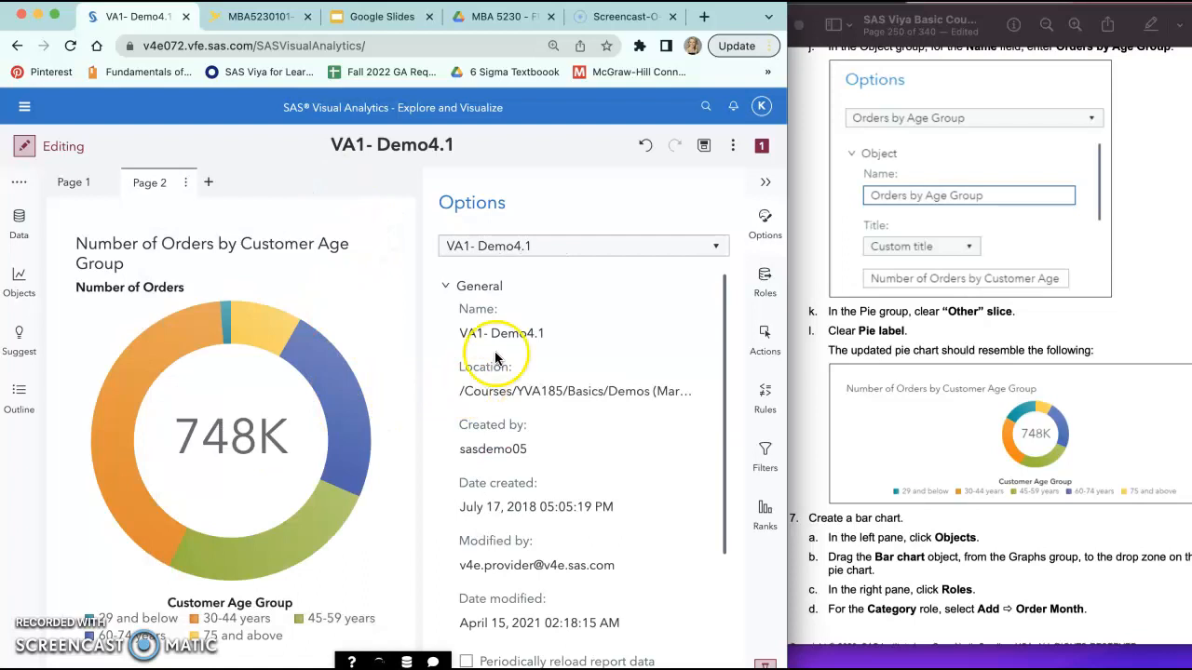
pyautogui.scroll(-1, 532, 306)
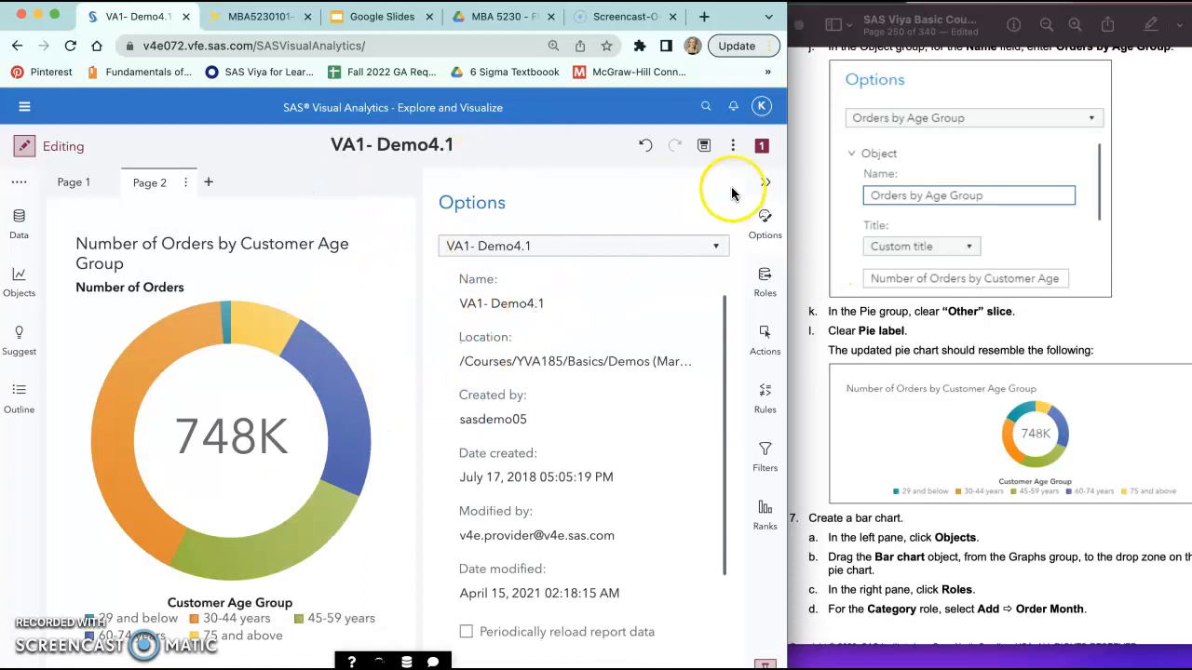
pyautogui.click(764, 219)
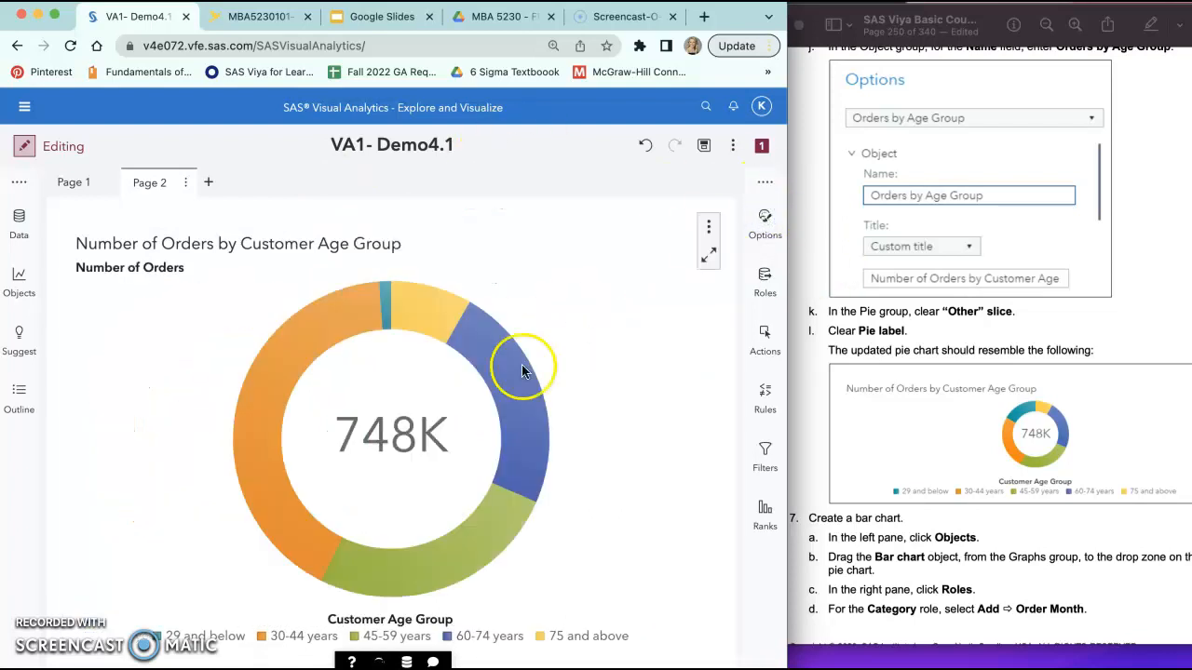